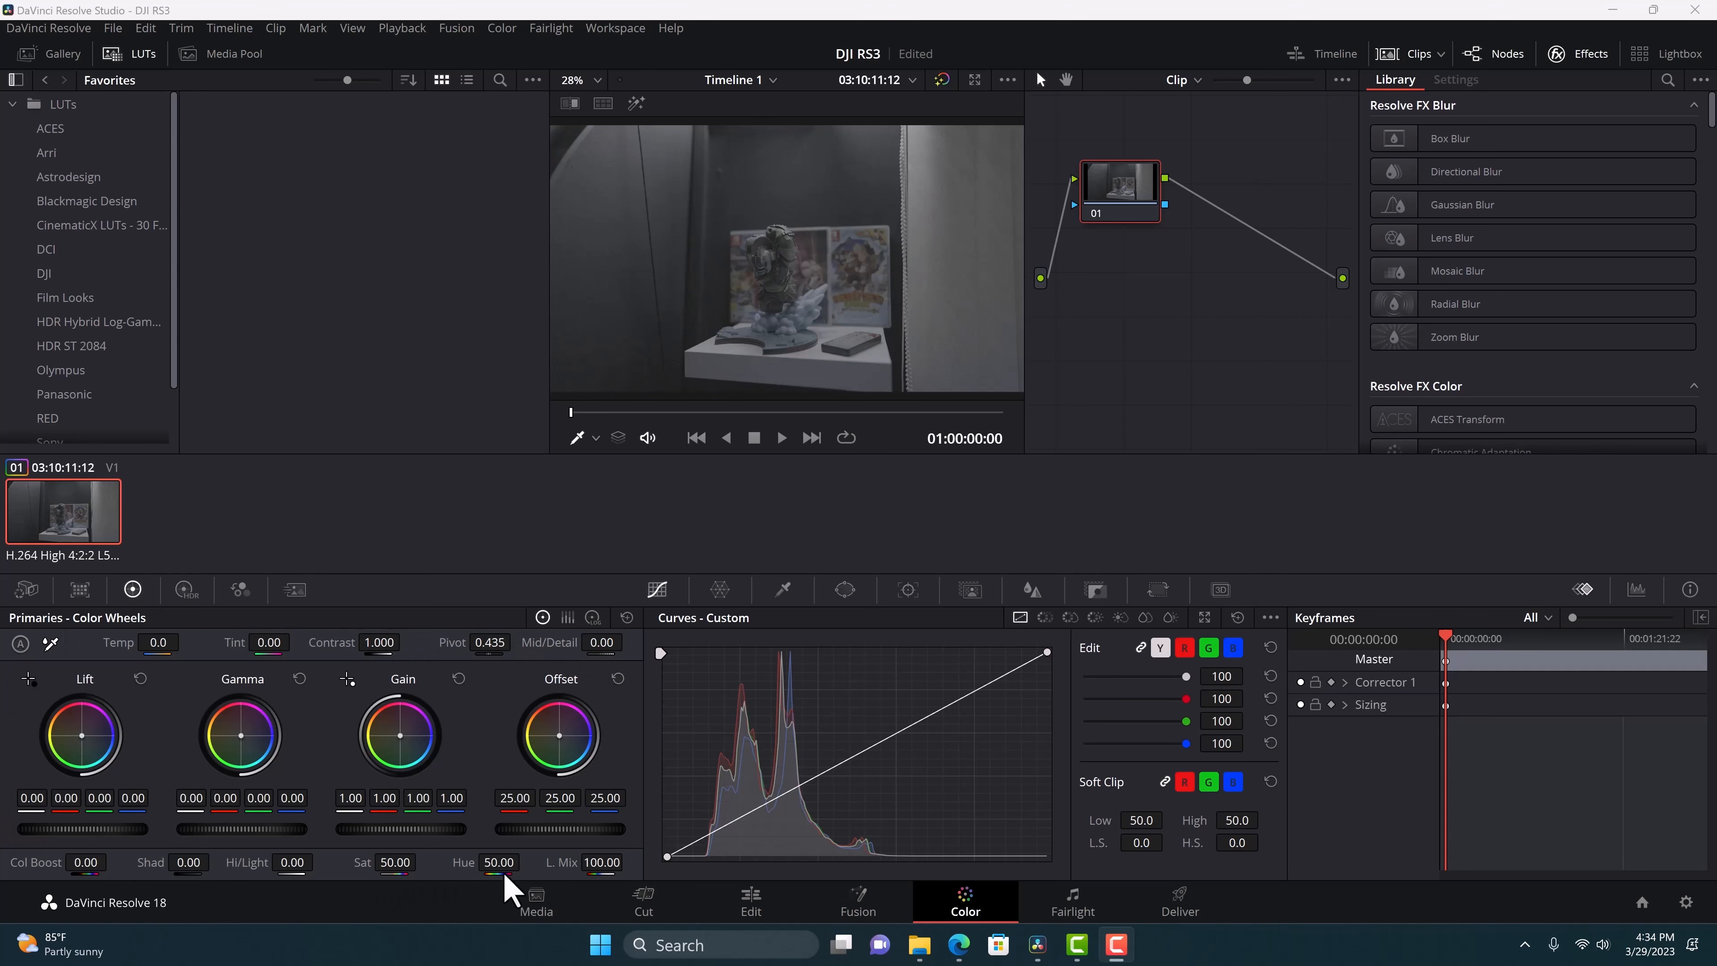
- Try a green tint and a master level of -0.05 on node 01's Lift wheel, resetting Lift after each test
{"action": "left_click", "coordinate": [51, 643]}
{"action": "left_click_drag", "start_coordinate": [87, 750], "coordinate": [80, 736]}
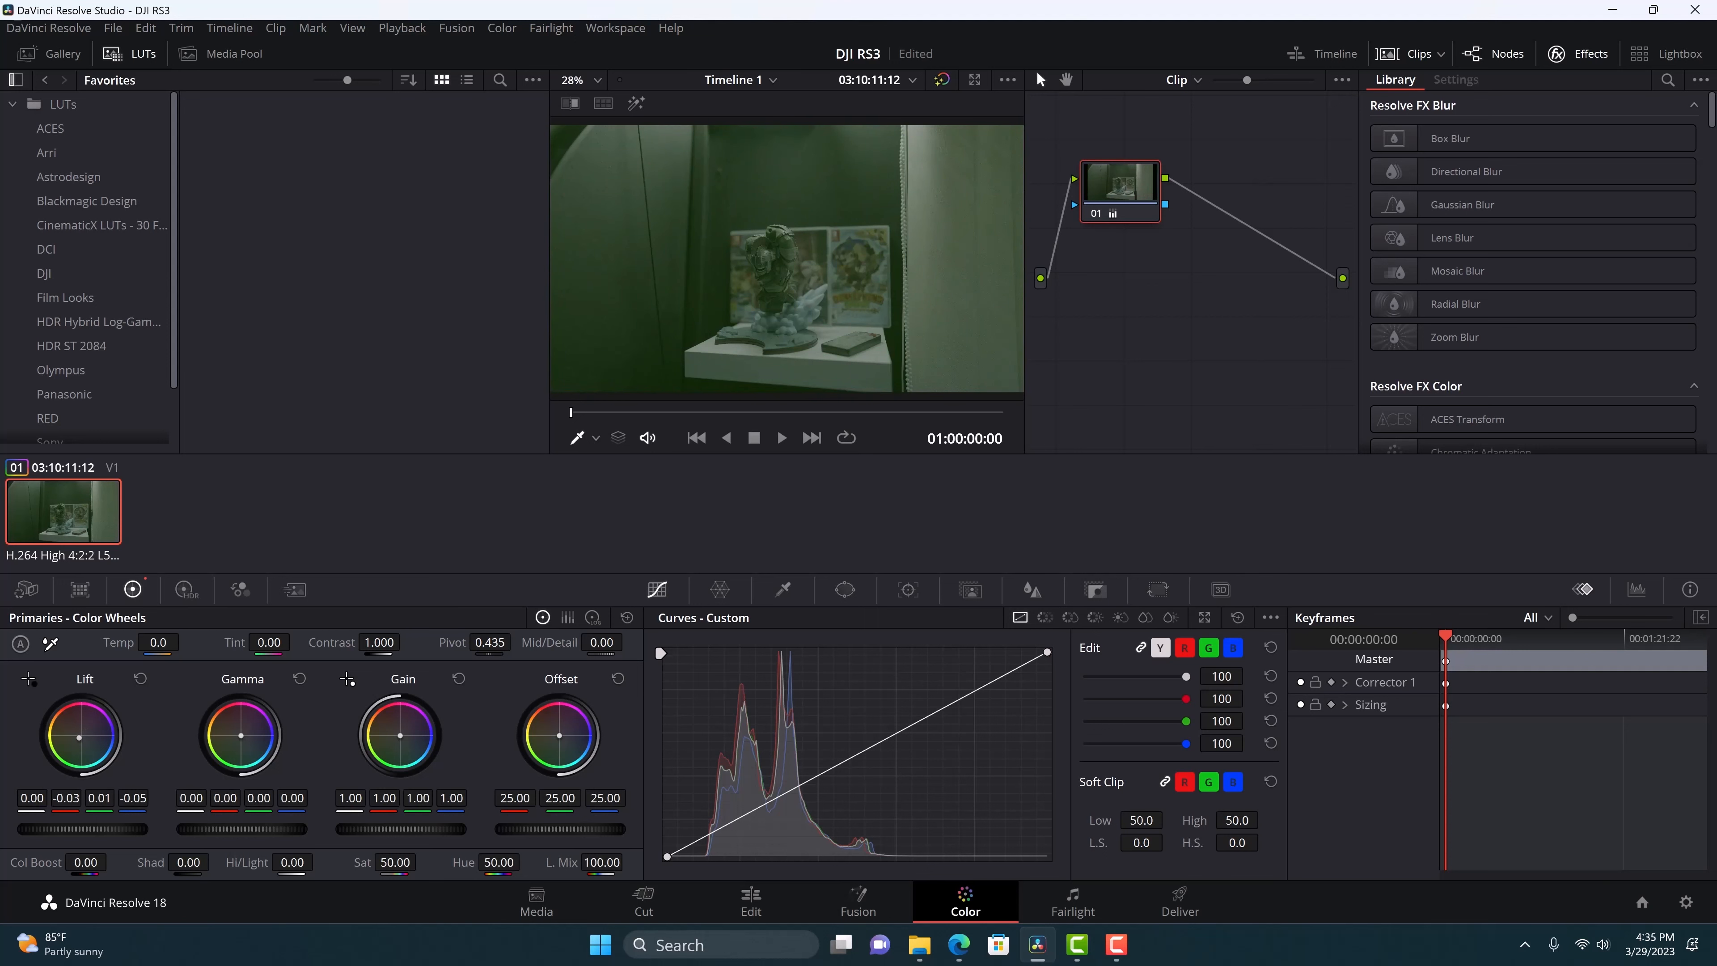
{"action": "double_click", "coordinate": [90, 720]}
{"action": "mouse_move", "coordinate": [95, 842]}
{"action": "left_mouse_down"}
{"action": "mouse_move", "coordinate": [116, 842]}
{"action": "mouse_move", "coordinate": [46, 842]}
{"action": "mouse_move", "coordinate": [71, 842]}
{"action": "left_mouse_up"}
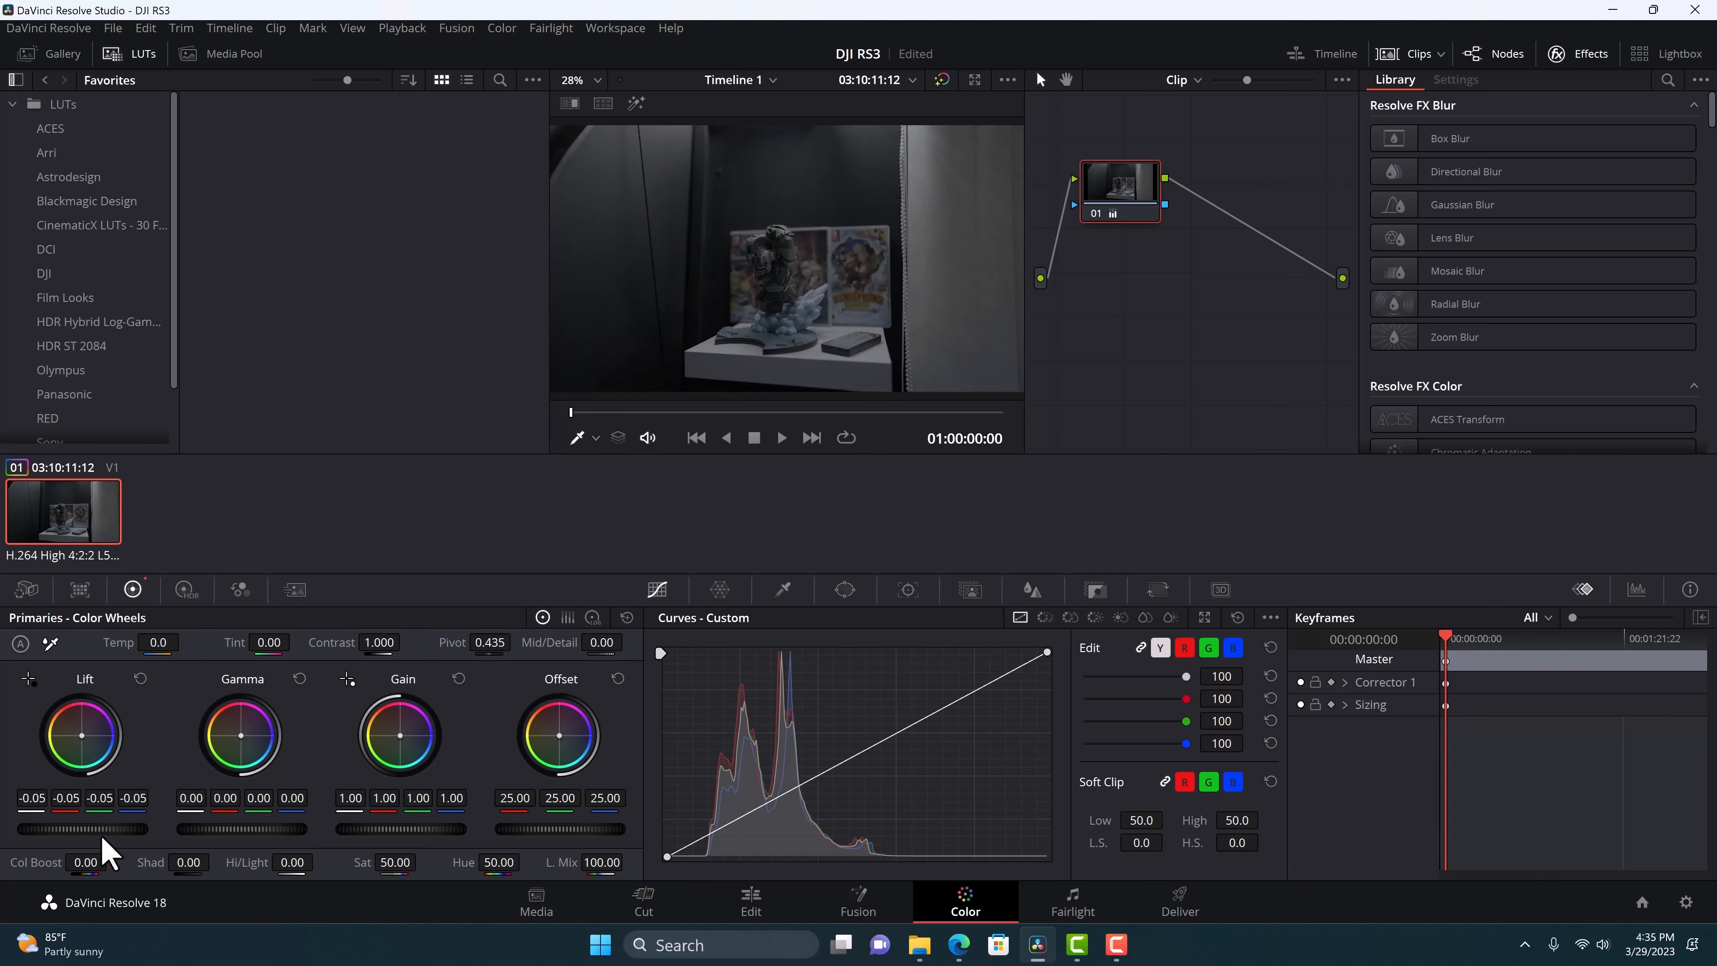
{"action": "left_click", "coordinate": [140, 679]}
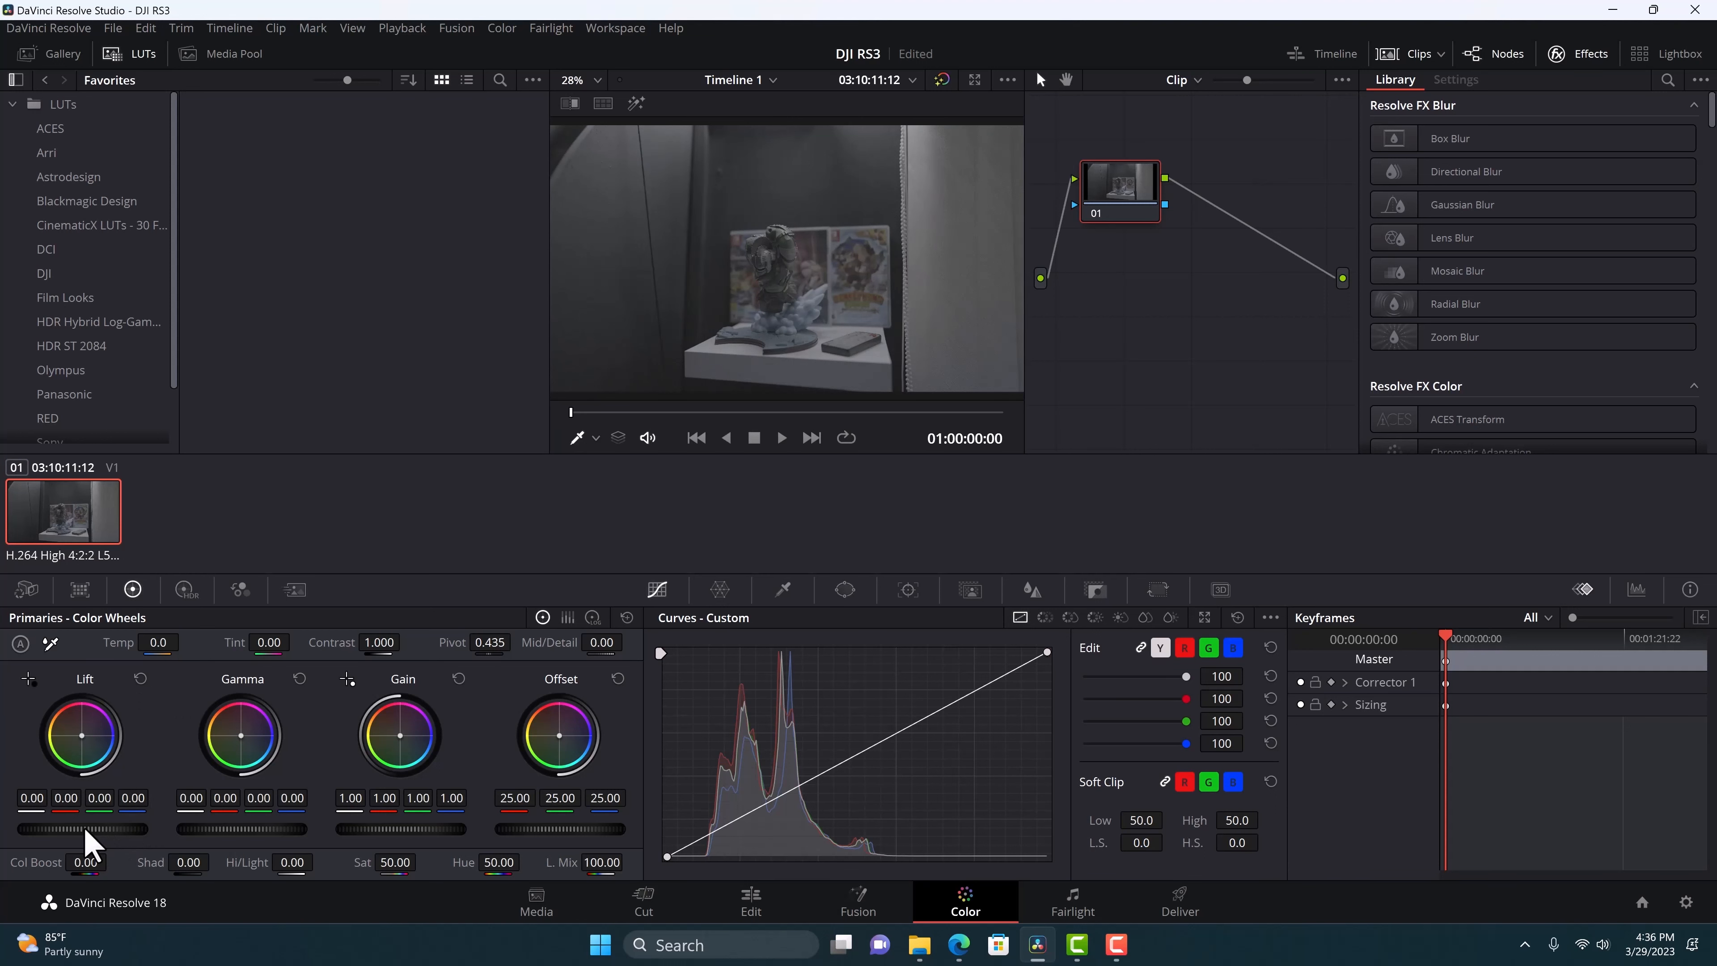
{"action": "left_click_drag", "start_coordinate": [85, 829], "coordinate": [82, 830]}
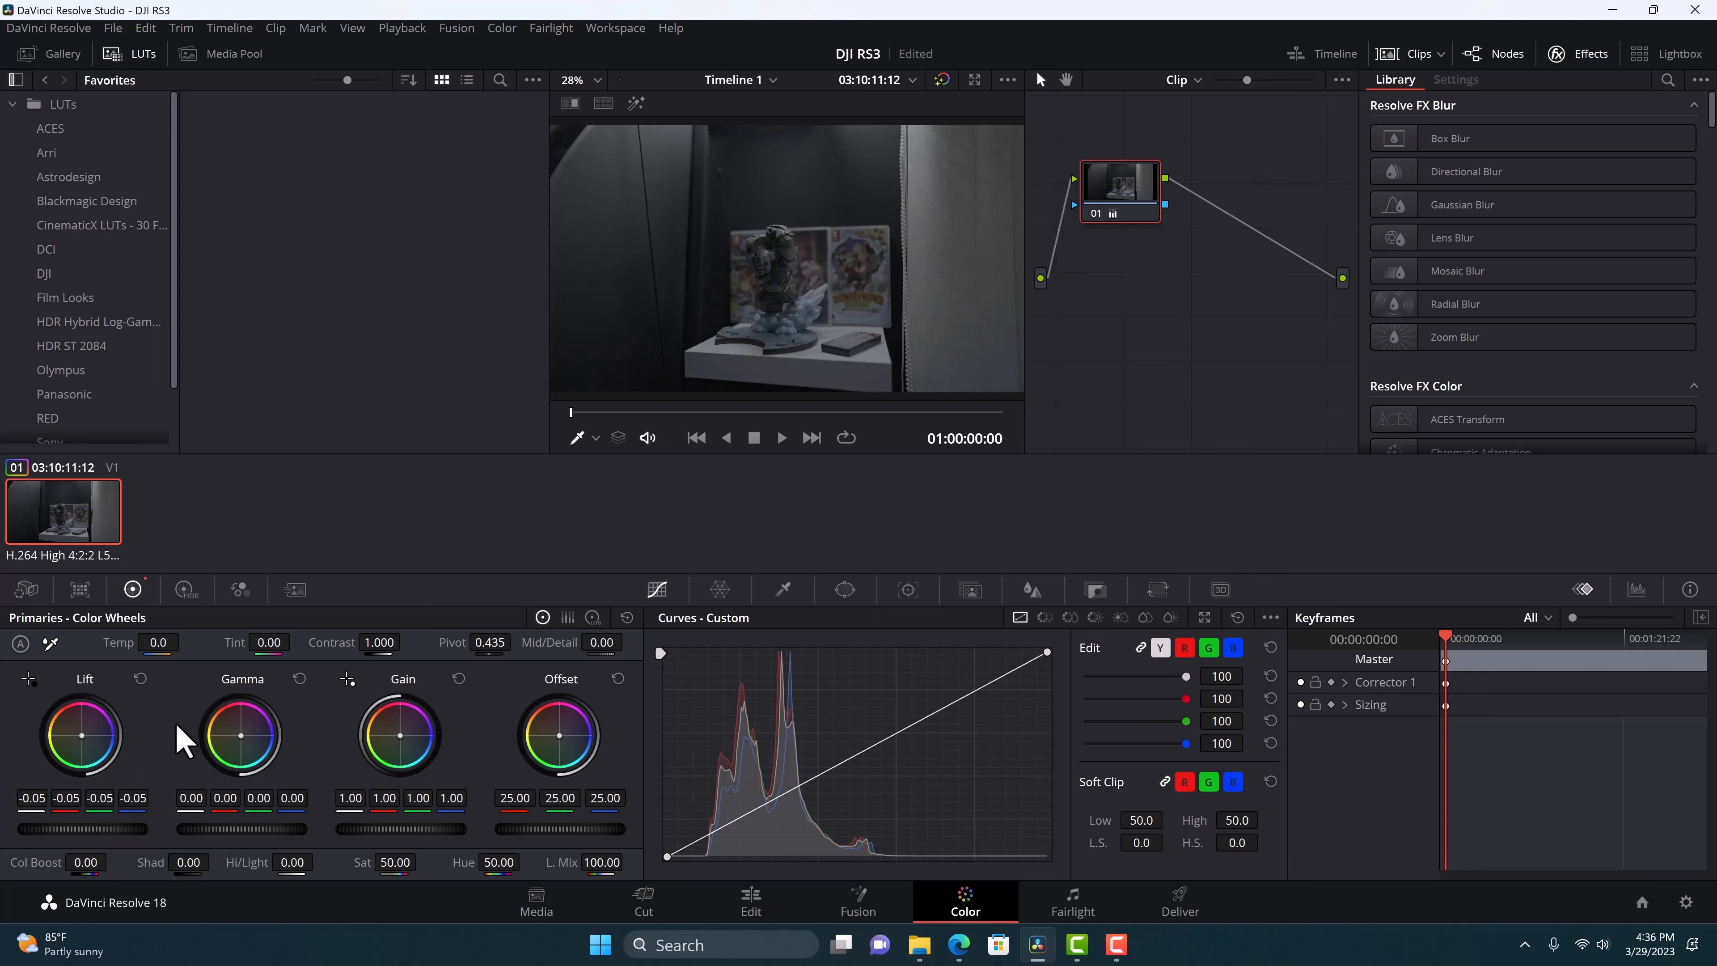
{"action": "left_click", "coordinate": [141, 678]}
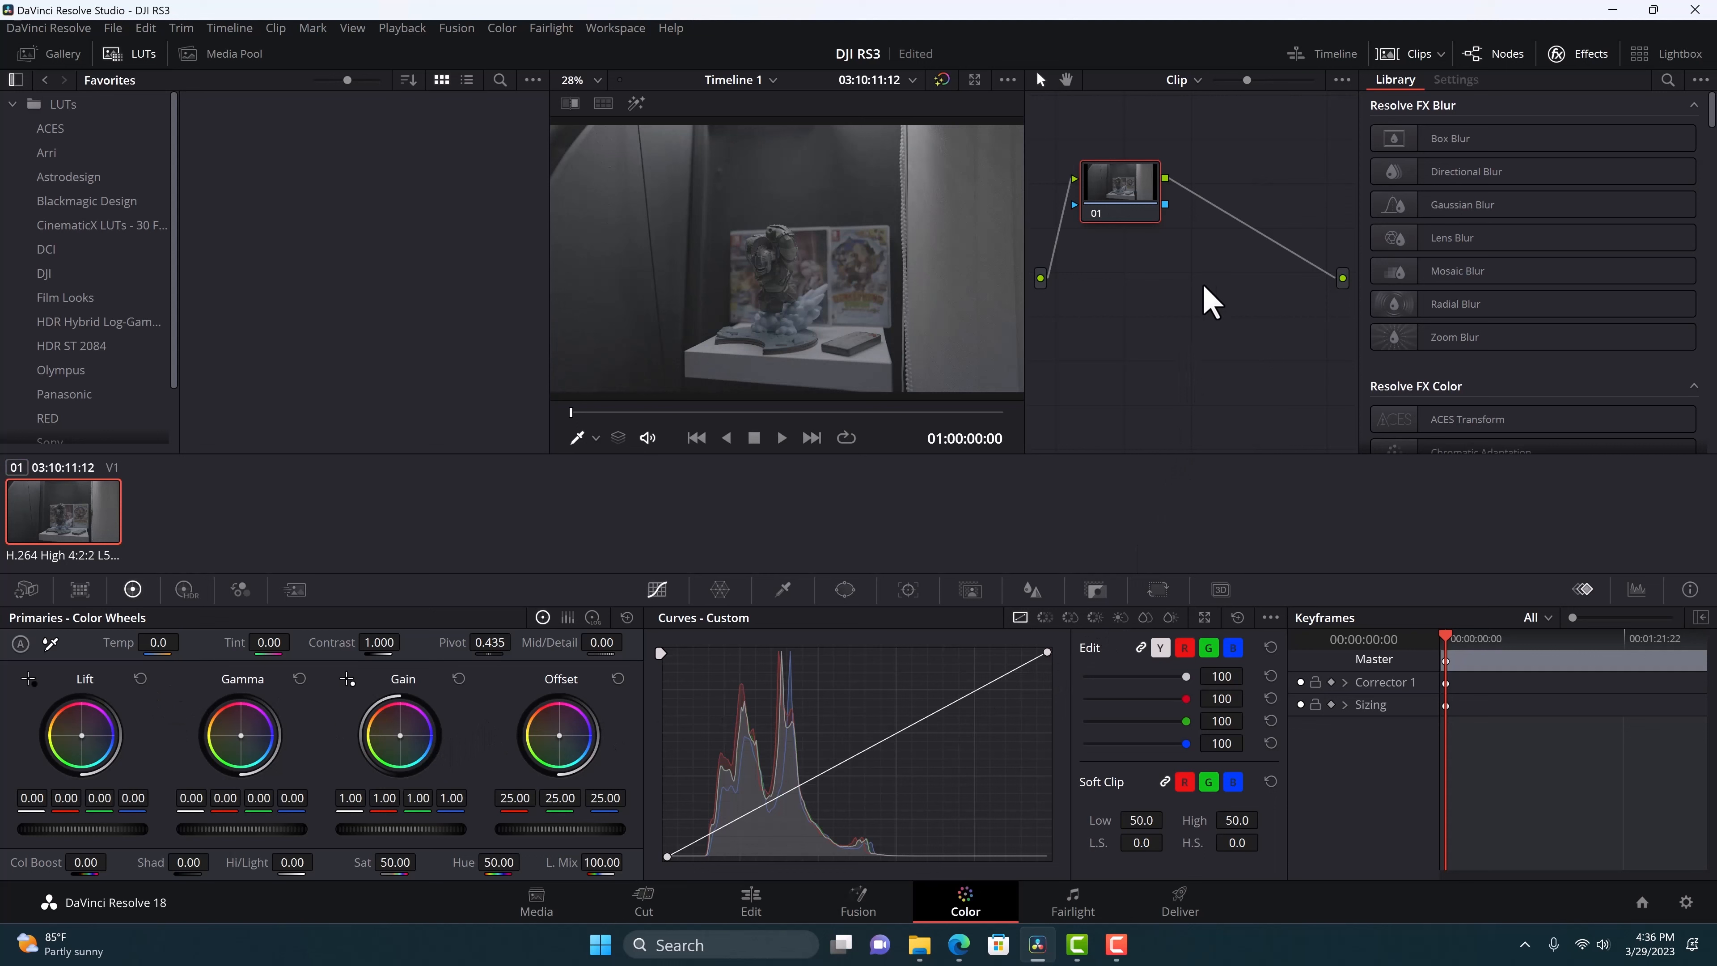
- Add a second Corrector node to the node graph and place it between node 01 and the output
{"action": "right_click", "coordinate": [1198, 234]}
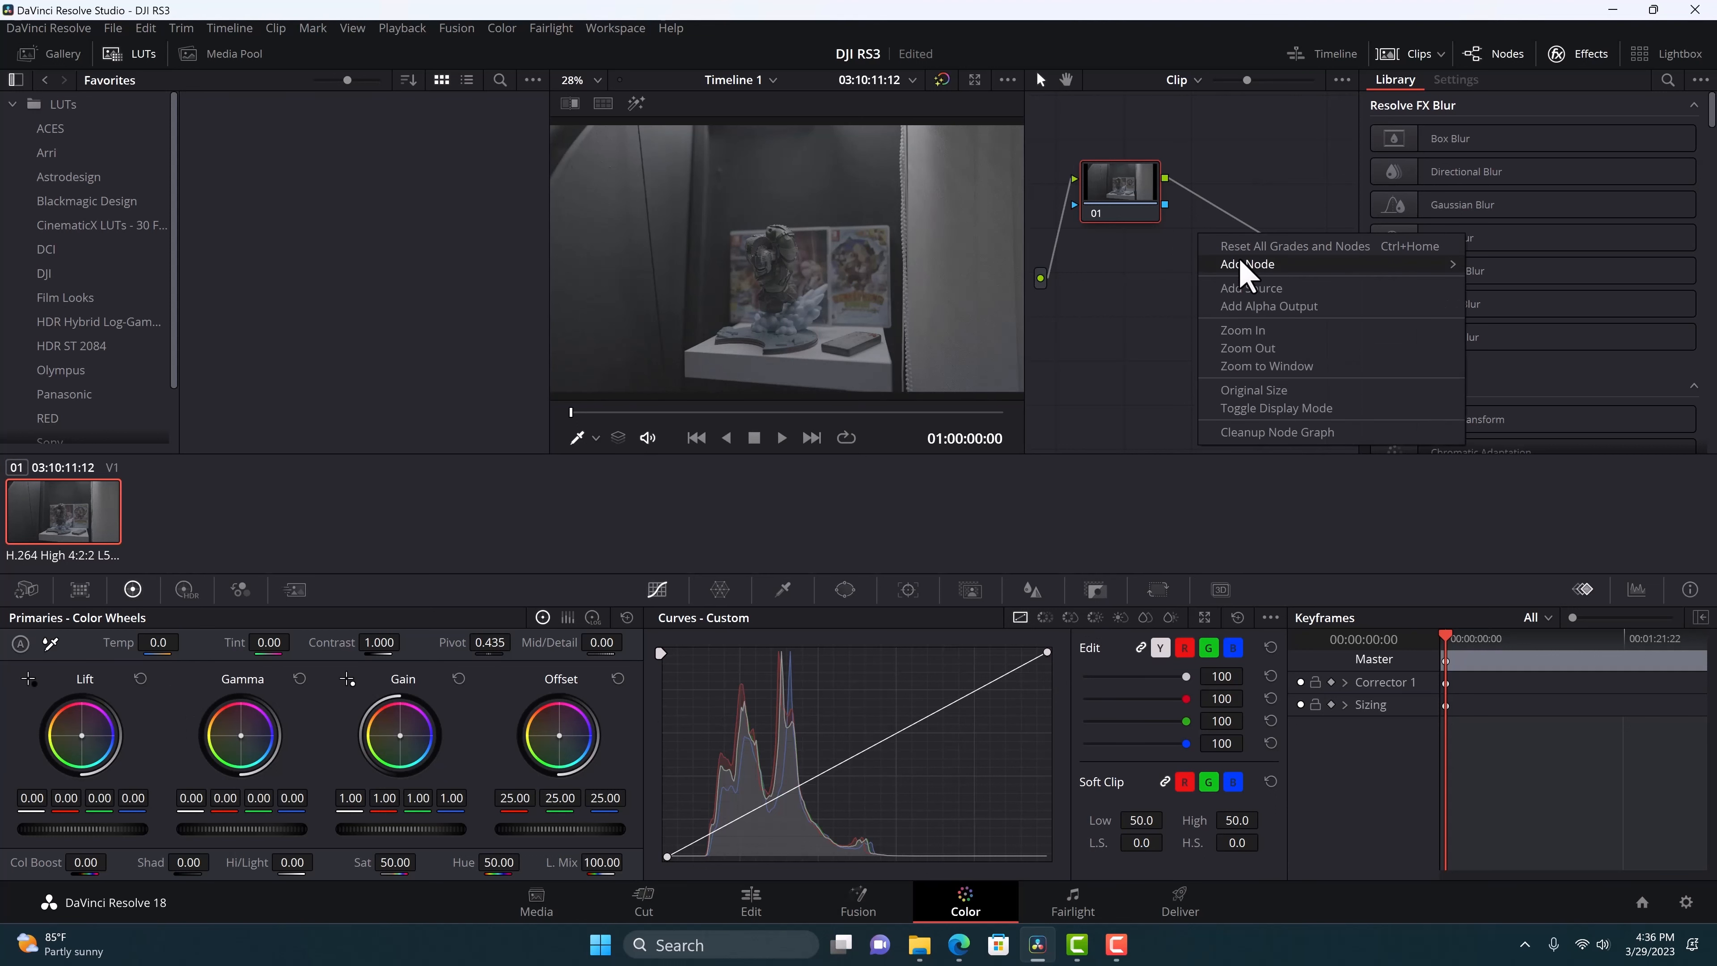
{"action": "mouse_move", "coordinate": [1238, 265]}
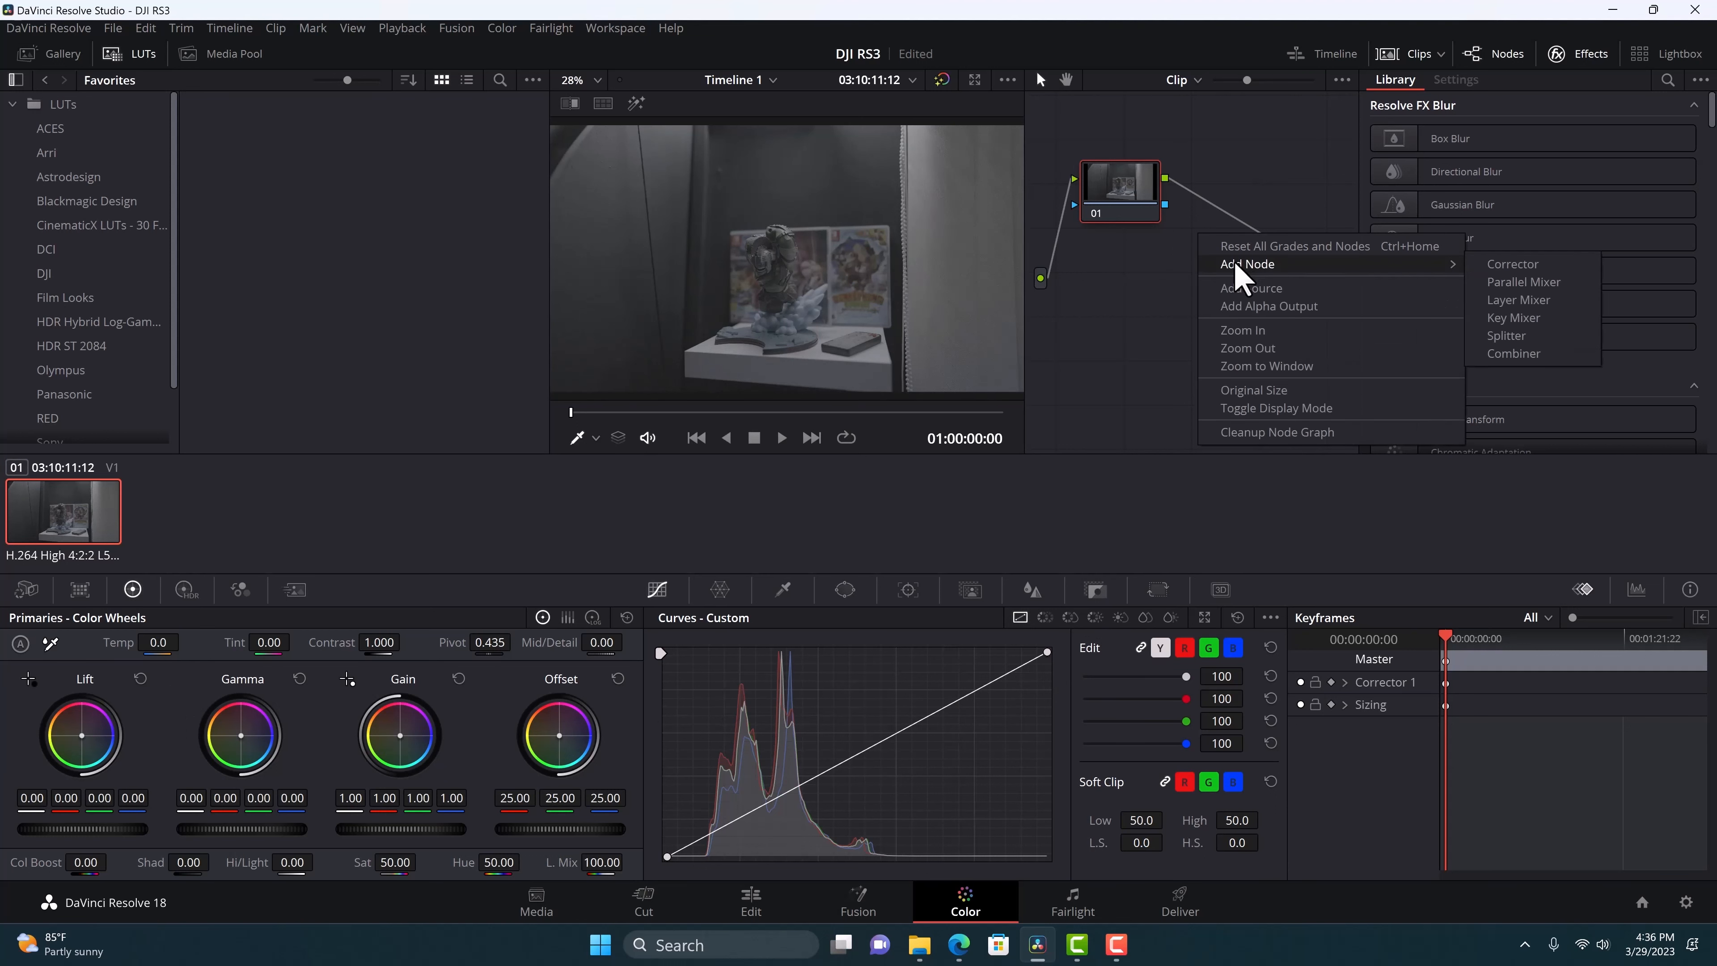
{"action": "left_click", "coordinate": [1512, 265]}
{"action": "left_click_drag", "start_coordinate": [1209, 252], "coordinate": [1275, 257]}
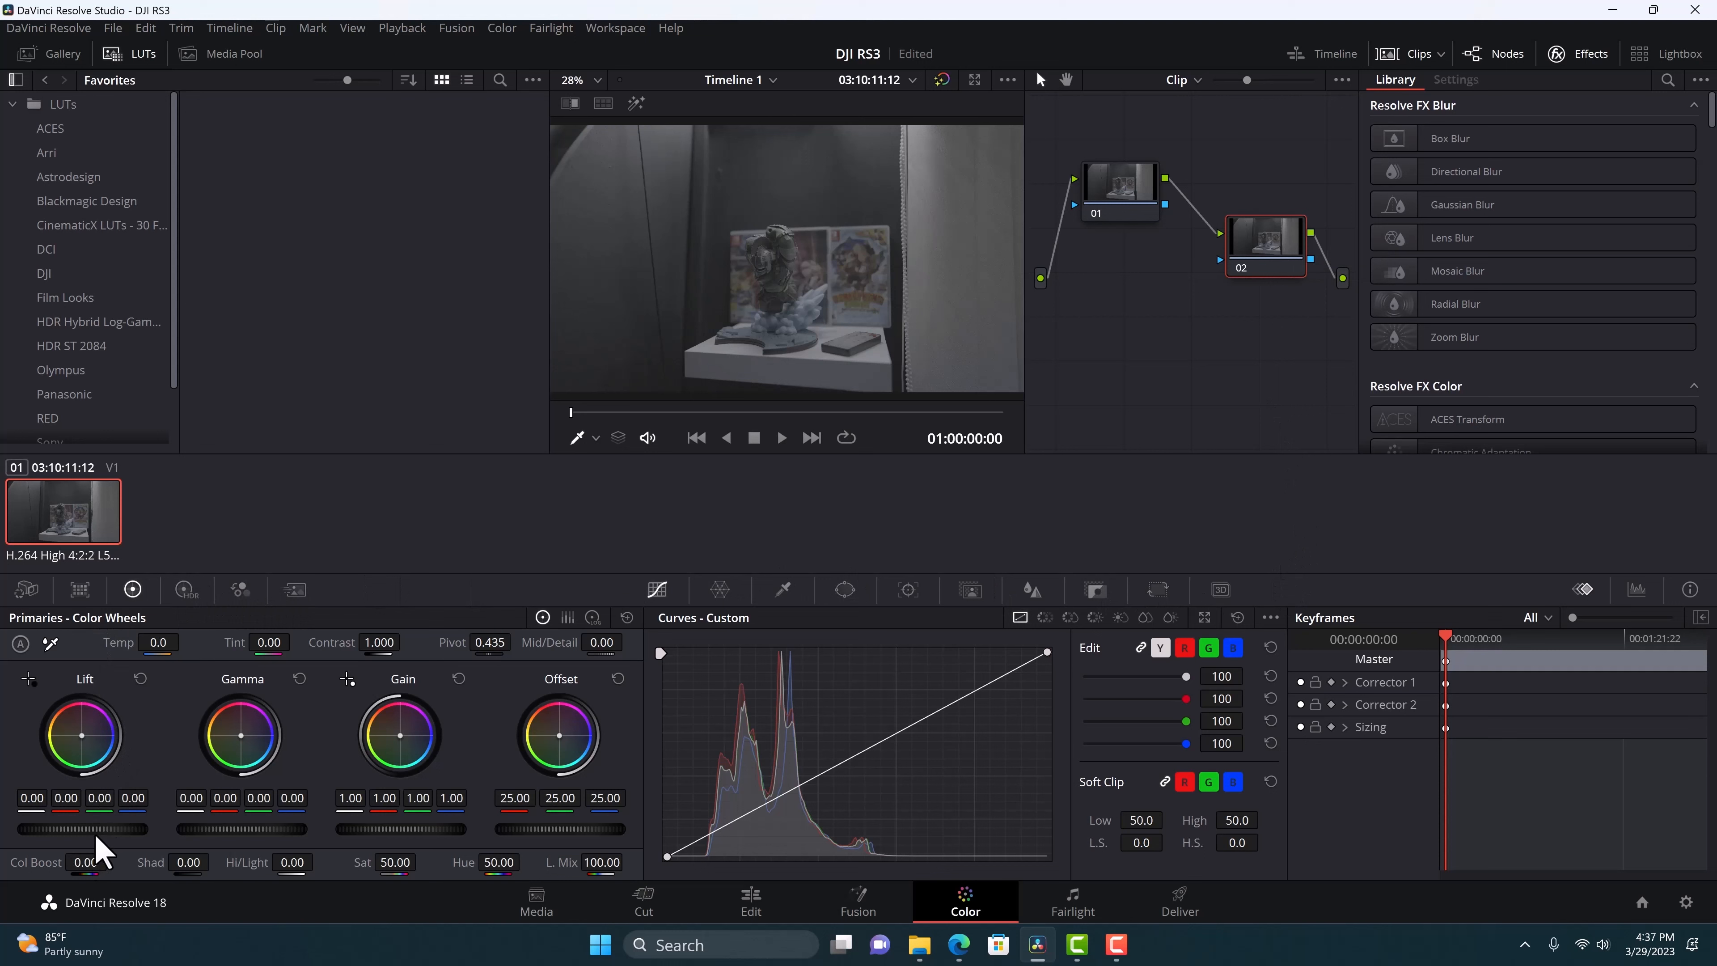
- Balance node 02's primary wheels with master Lift at -0.04, Gain at 1.59 and Gamma at 0.01
{"action": "left_click_drag", "start_coordinate": [96, 830], "coordinate": [80, 831]}
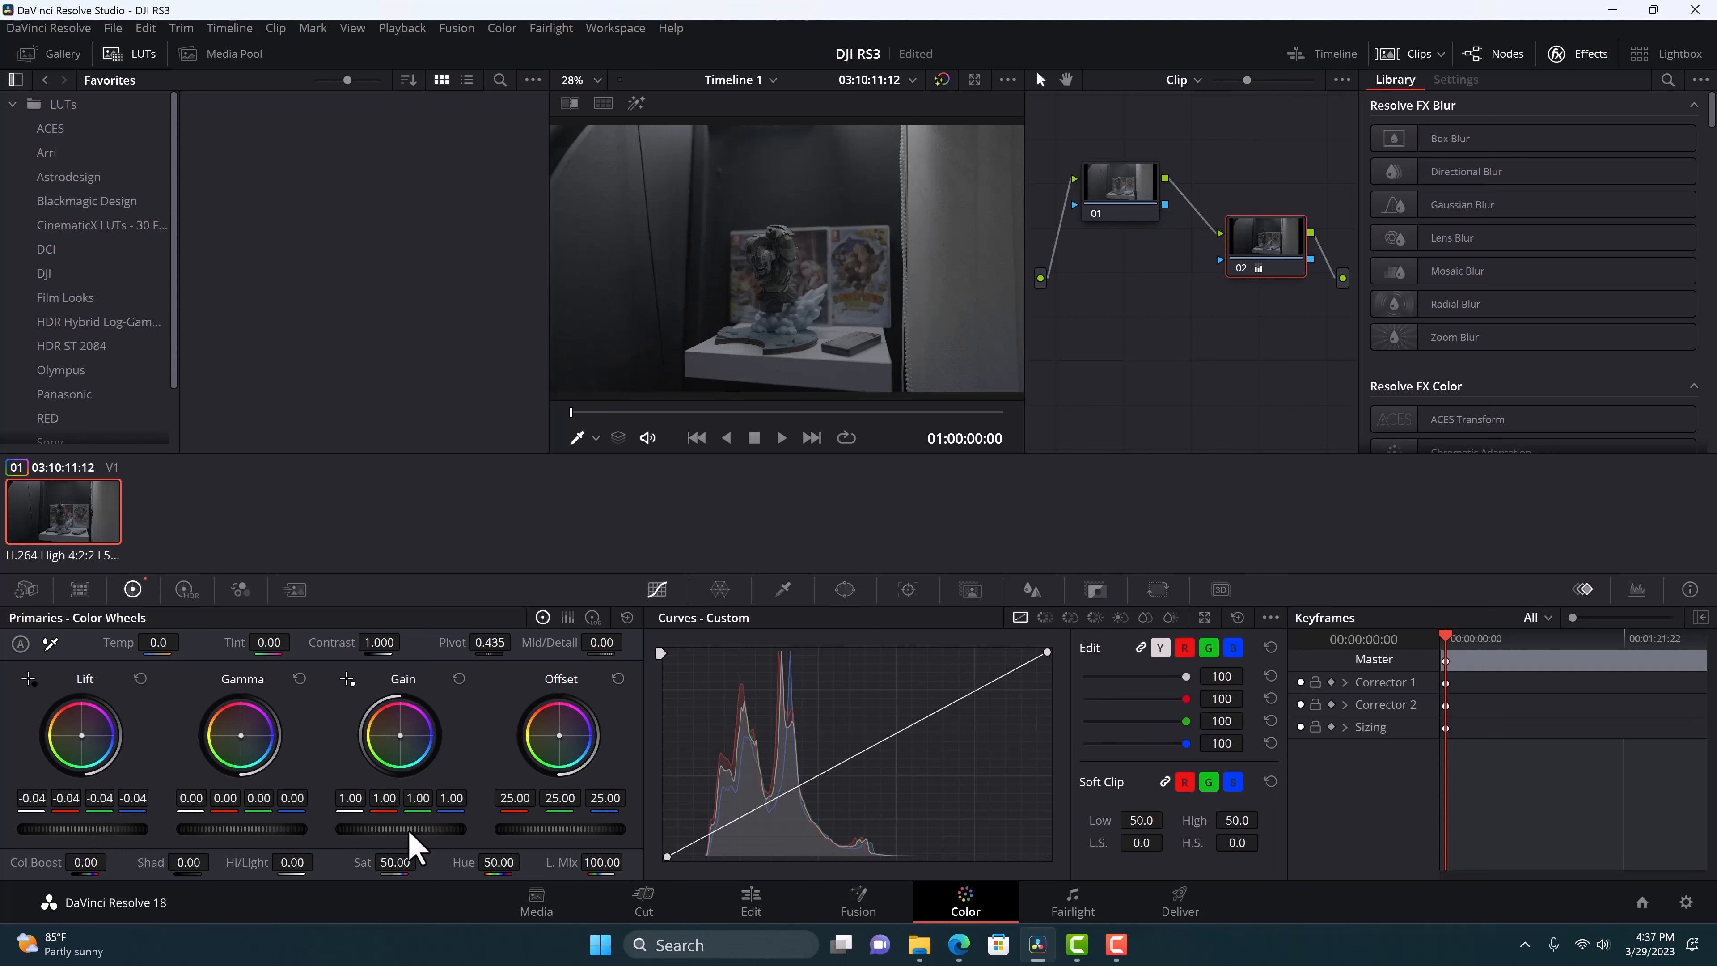
{"action": "left_click_drag", "start_coordinate": [404, 829], "coordinate": [574, 829]}
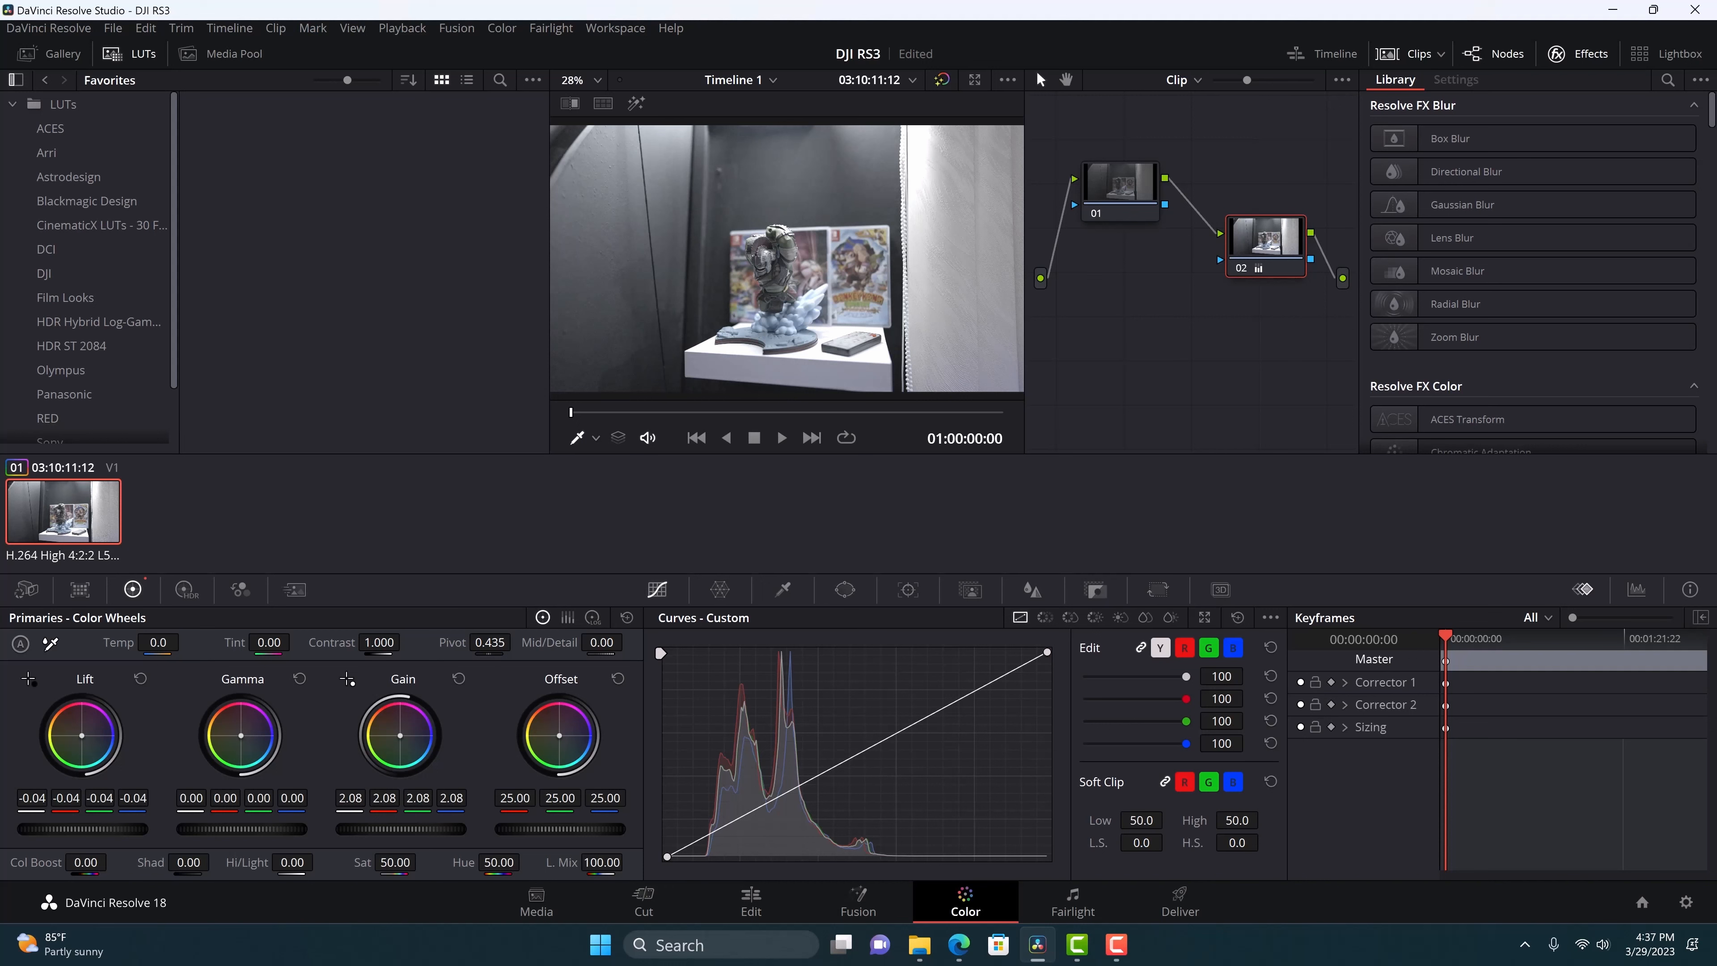
{"action": "left_click_drag", "start_coordinate": [574, 829], "coordinate": [506, 829]}
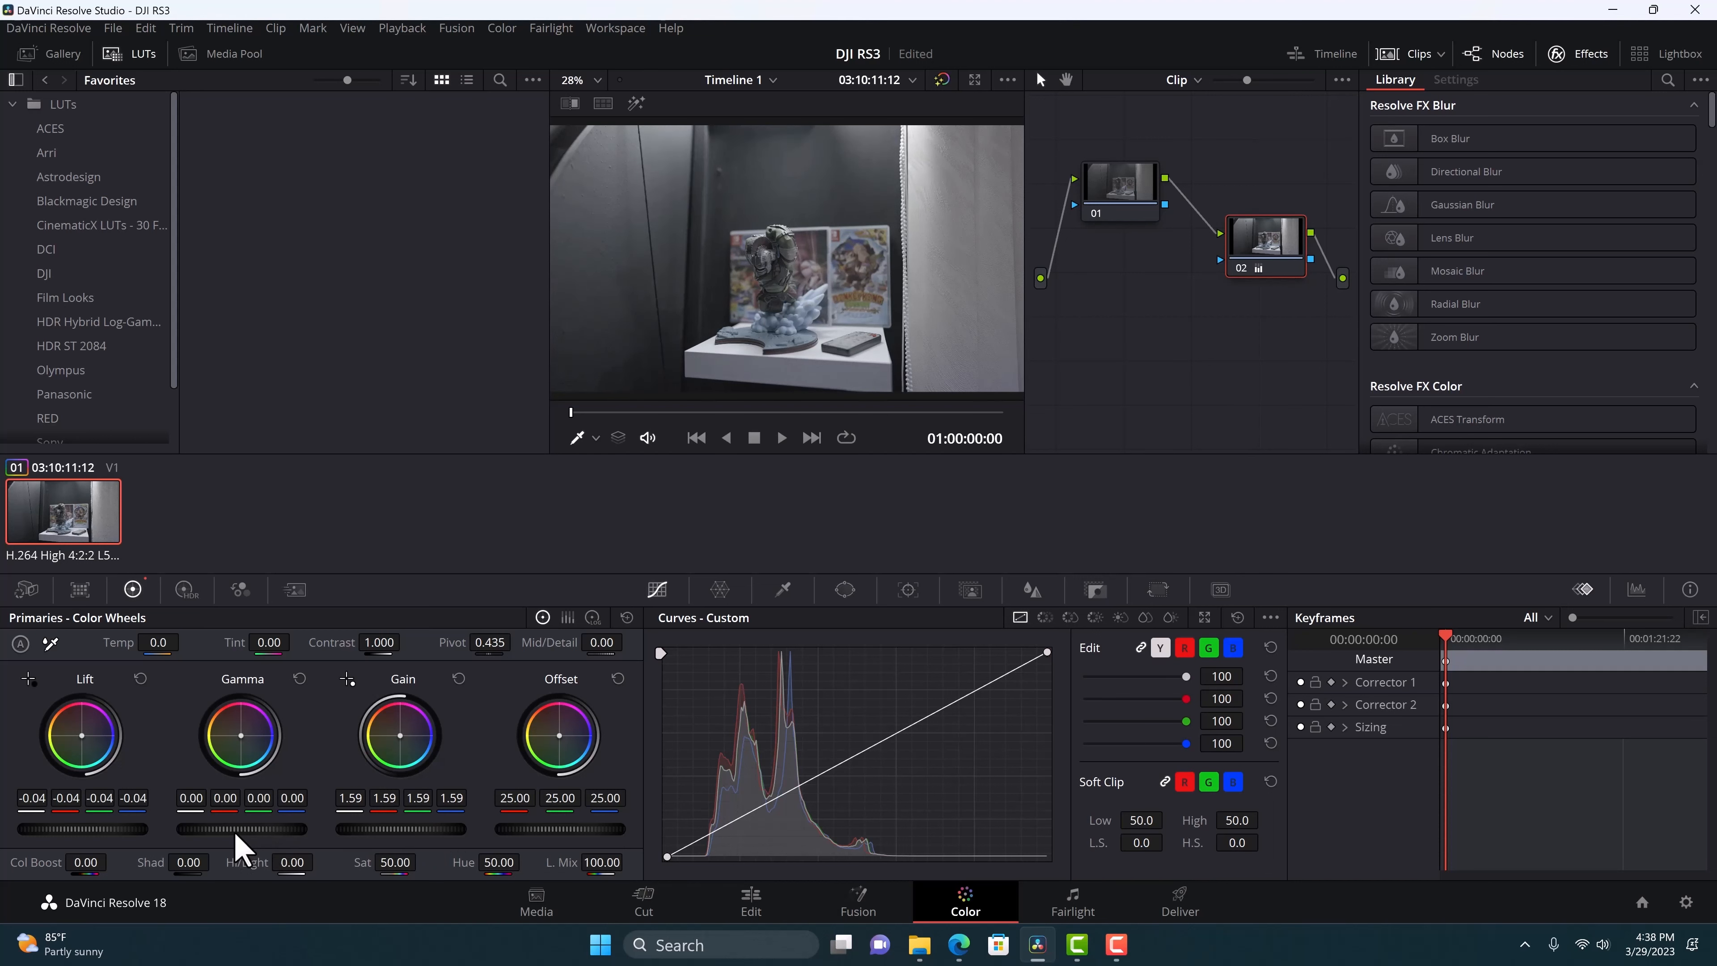
{"action": "left_click_drag", "start_coordinate": [236, 830], "coordinate": [242, 830]}
- Raise node 02's saturation to 64.60 and fine-tune its master Lift to -0.05
{"action": "left_click_drag", "start_coordinate": [392, 865], "coordinate": [421, 864]}
{"action": "left_click_drag", "start_coordinate": [421, 861], "coordinate": [421, 861]}
{"action": "left_click_drag", "start_coordinate": [421, 861], "coordinate": [421, 861]}
{"action": "left_click_drag", "start_coordinate": [397, 864], "coordinate": [389, 864]}
{"action": "left_click_drag", "start_coordinate": [395, 862], "coordinate": [395, 862]}
{"action": "left_click_drag", "start_coordinate": [90, 828], "coordinate": [90, 828]}
{"action": "left_click_drag", "start_coordinate": [89, 829], "coordinate": [90, 829]}
- Try brightening node 02 by adding a custom curve point and pulling it strongly upward, and reset the curve to a straight line
{"action": "left_click", "coordinate": [854, 752]}
{"action": "left_click_drag", "start_coordinate": [854, 752], "coordinate": [794, 679]}
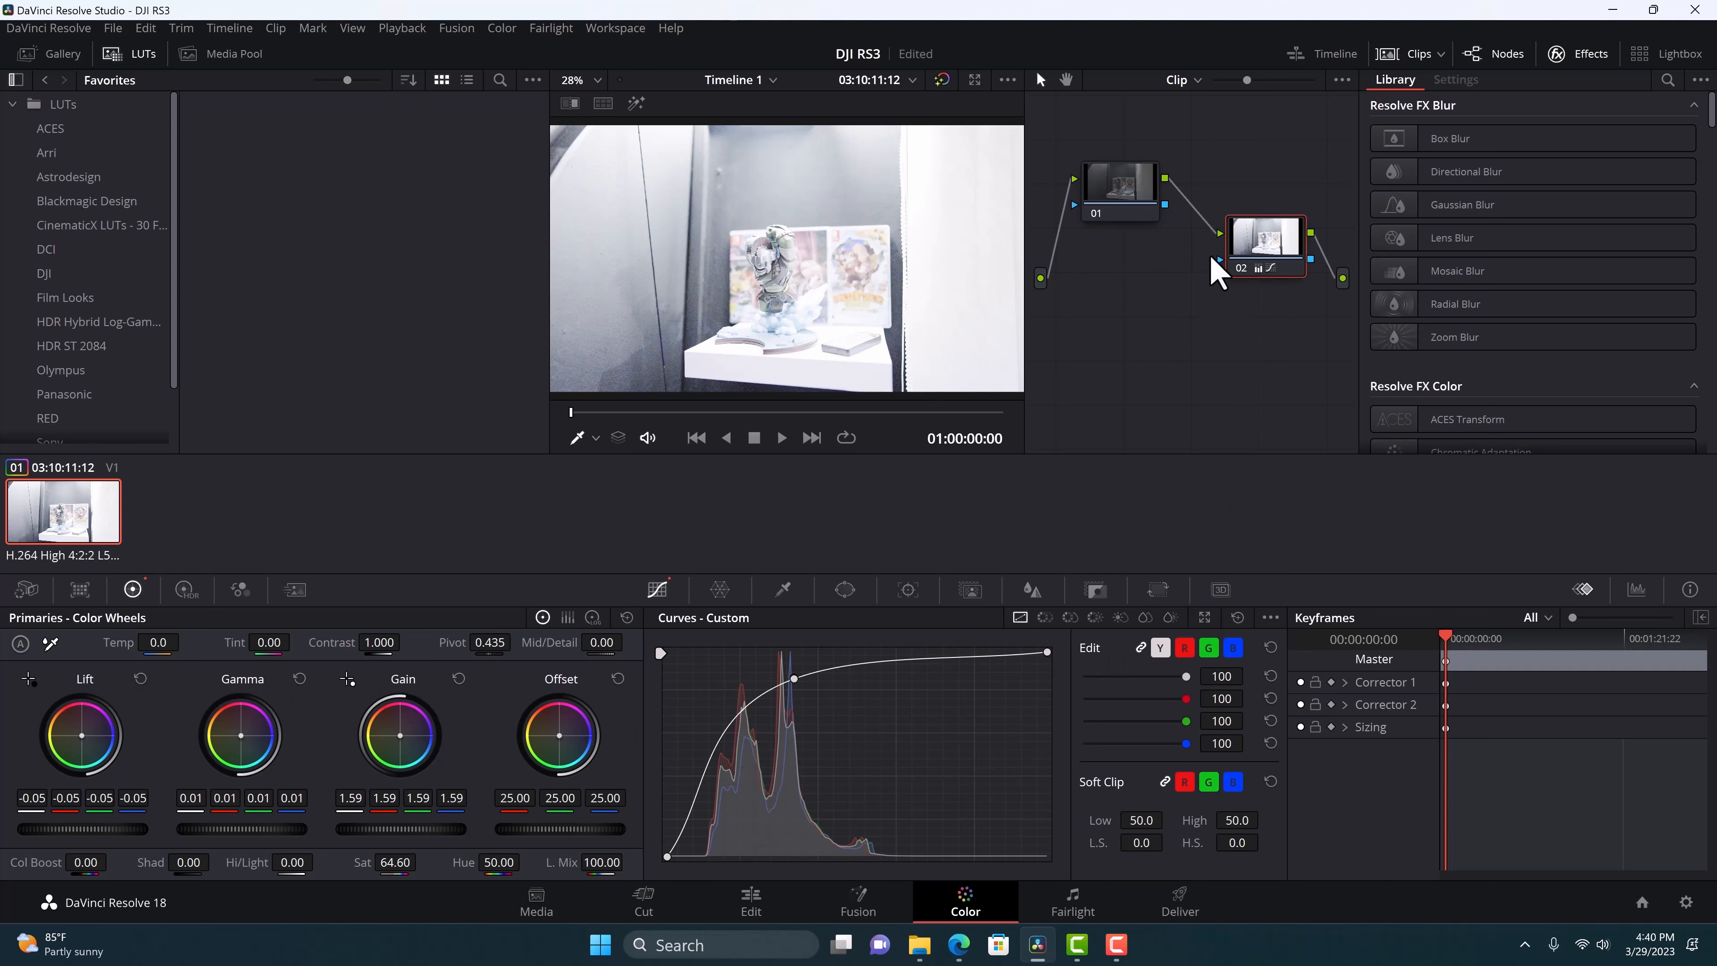
{"action": "right_click", "coordinate": [1247, 251]}
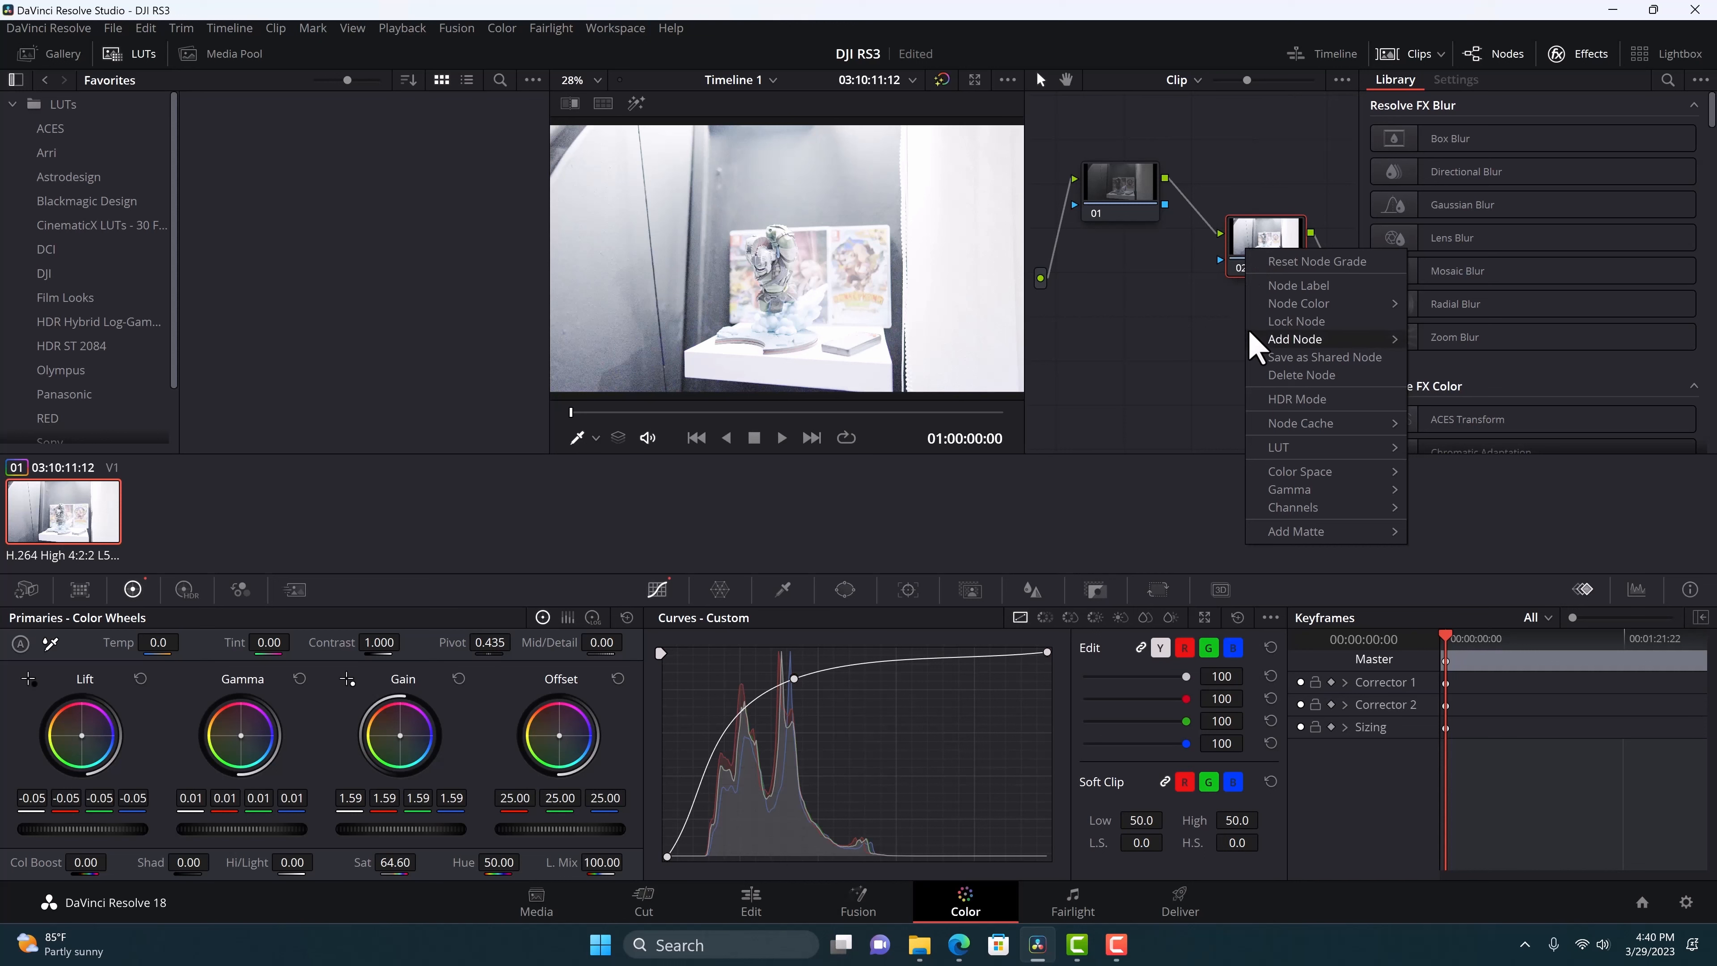
{"action": "mouse_move", "coordinate": [1265, 339]}
{"action": "left_click", "coordinate": [1157, 308]}
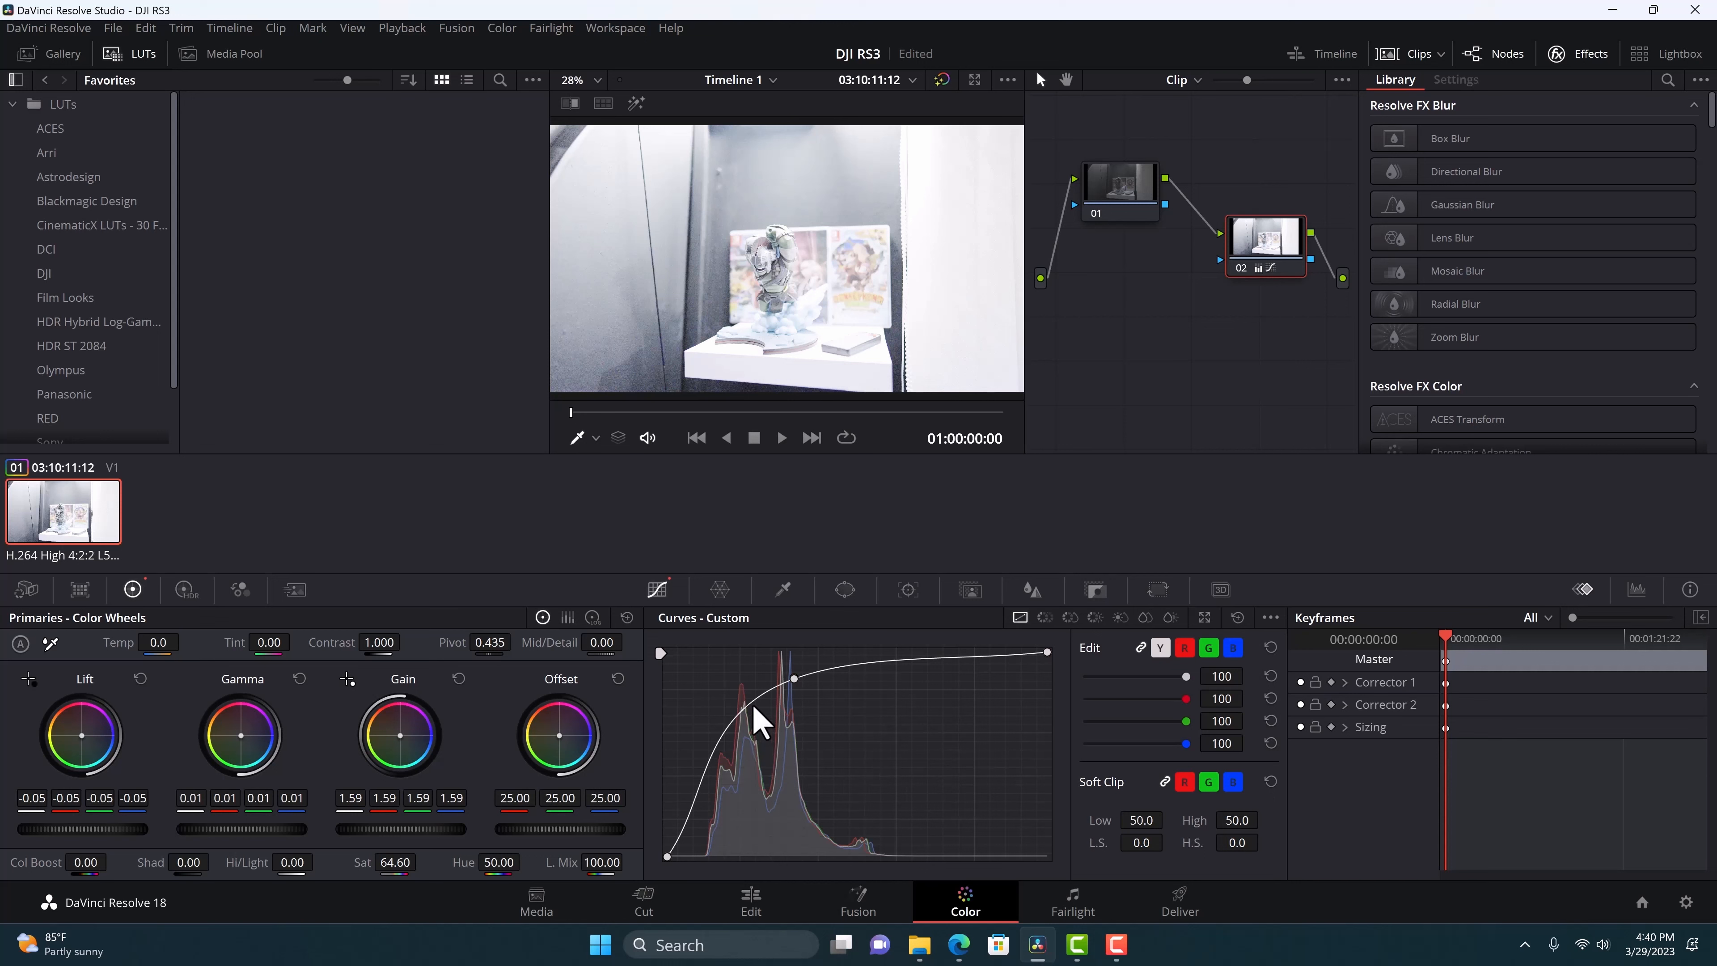
{"action": "left_click", "coordinate": [145, 27]}
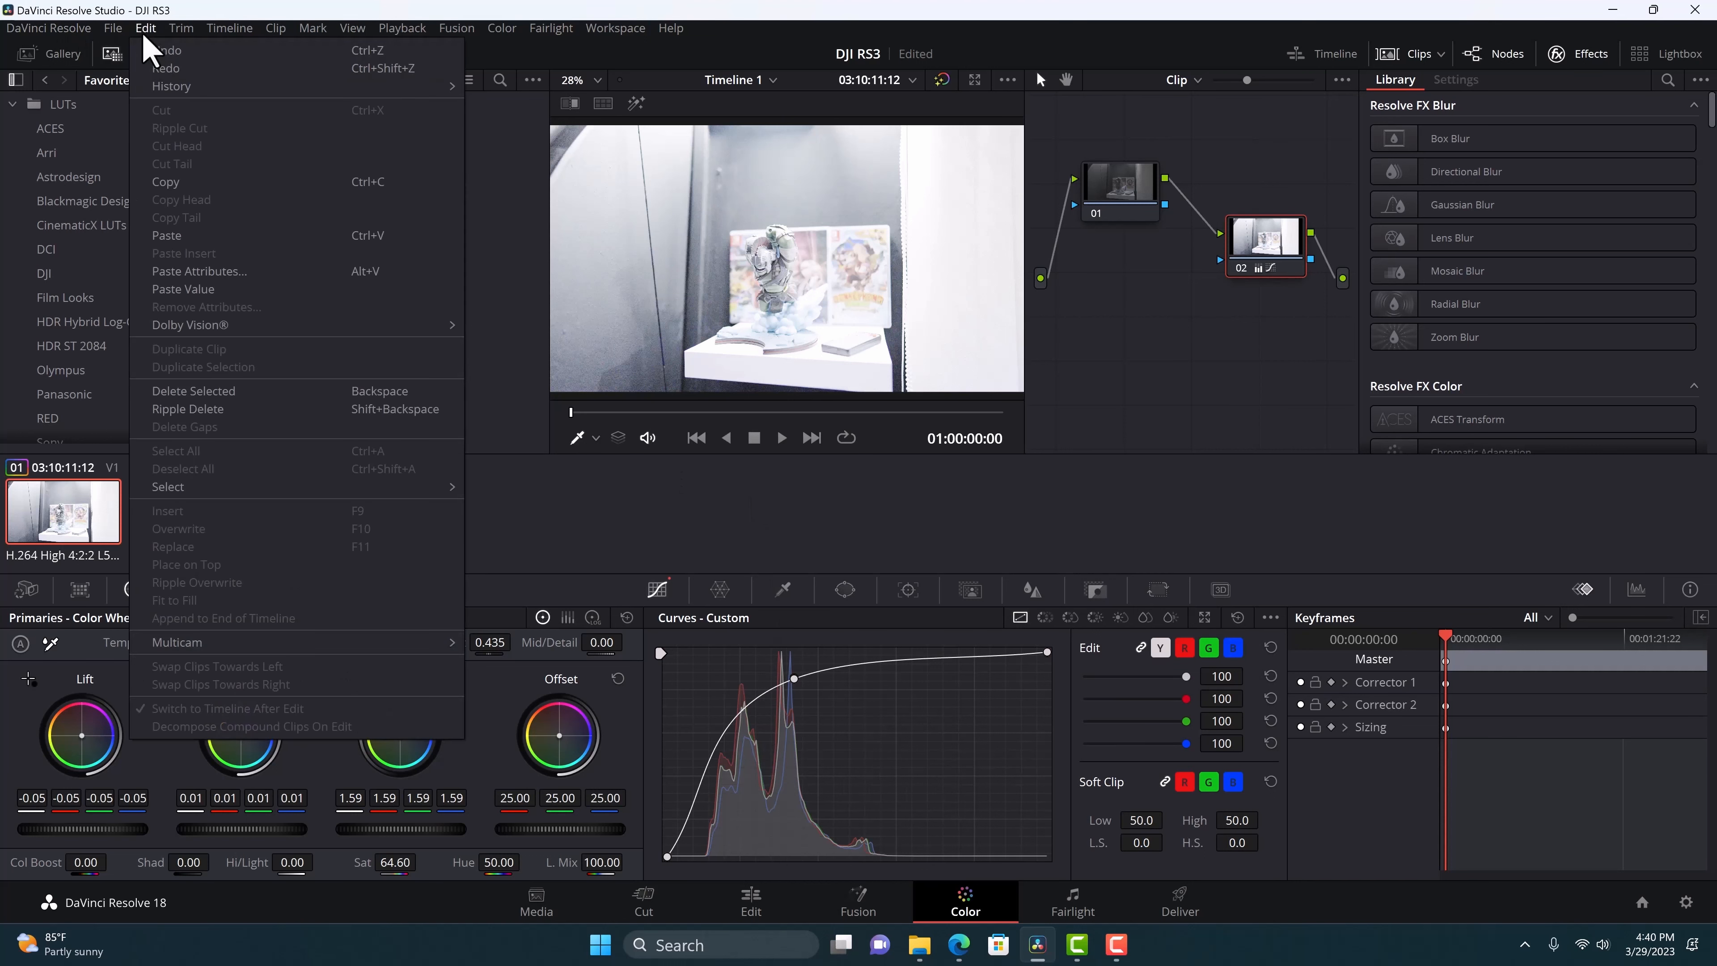
{"action": "left_click", "coordinate": [170, 54]}
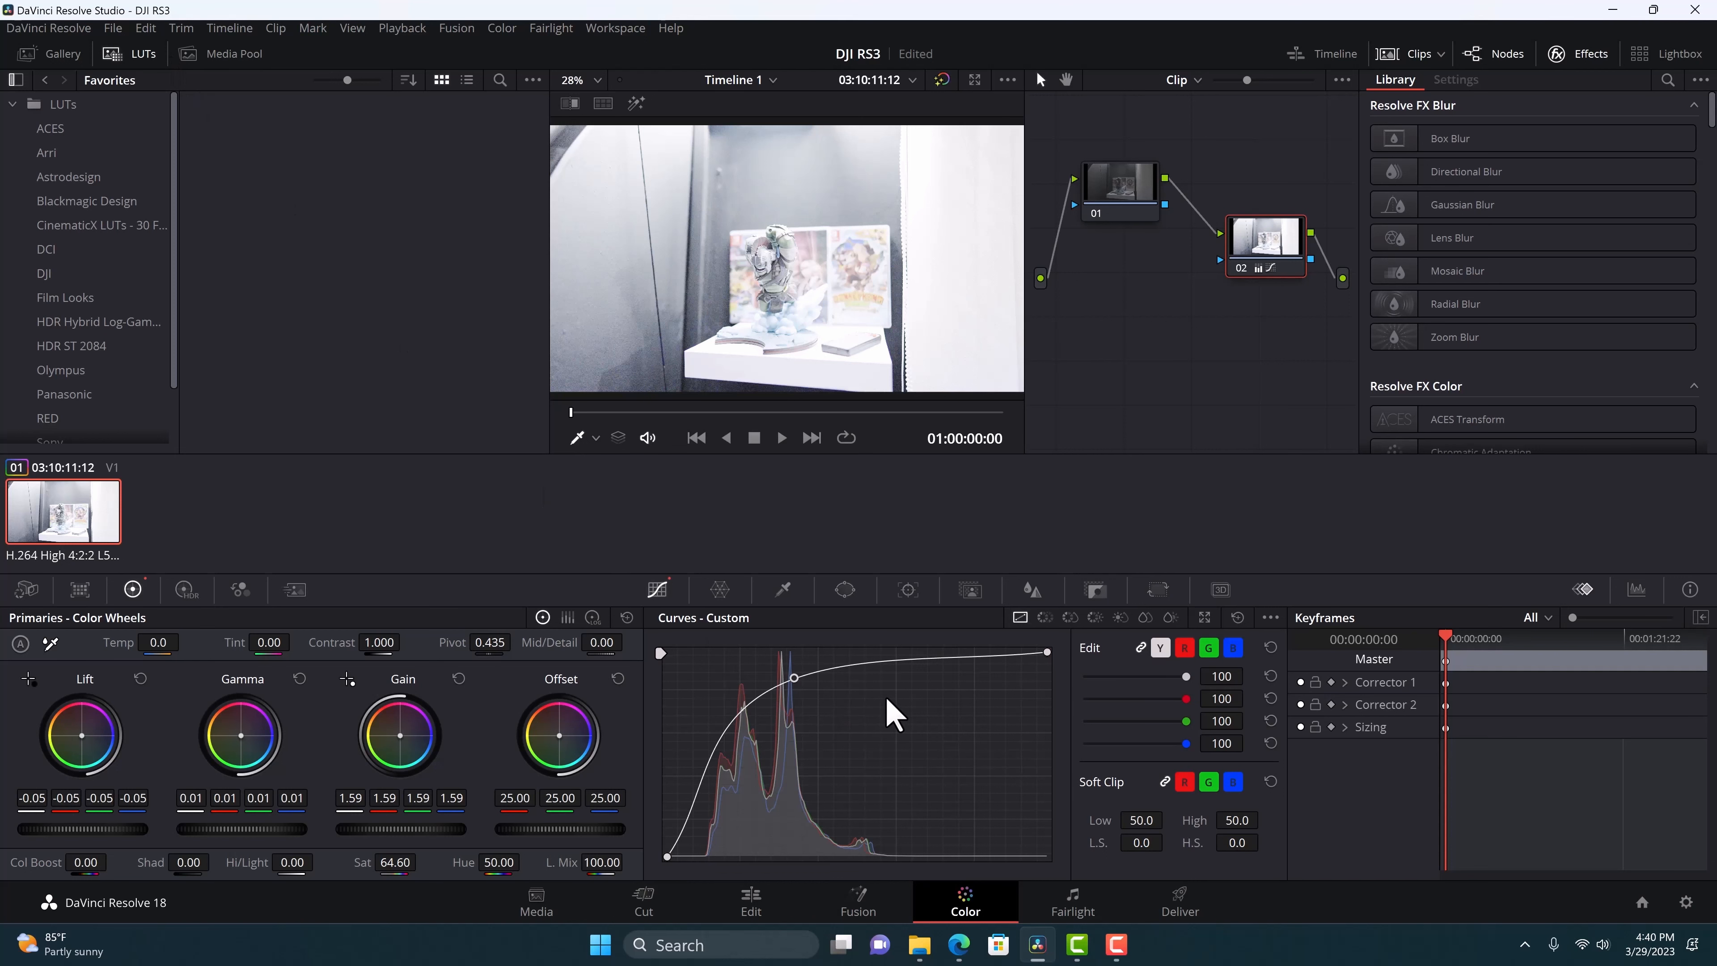
{"action": "left_click", "coordinate": [1270, 647]}
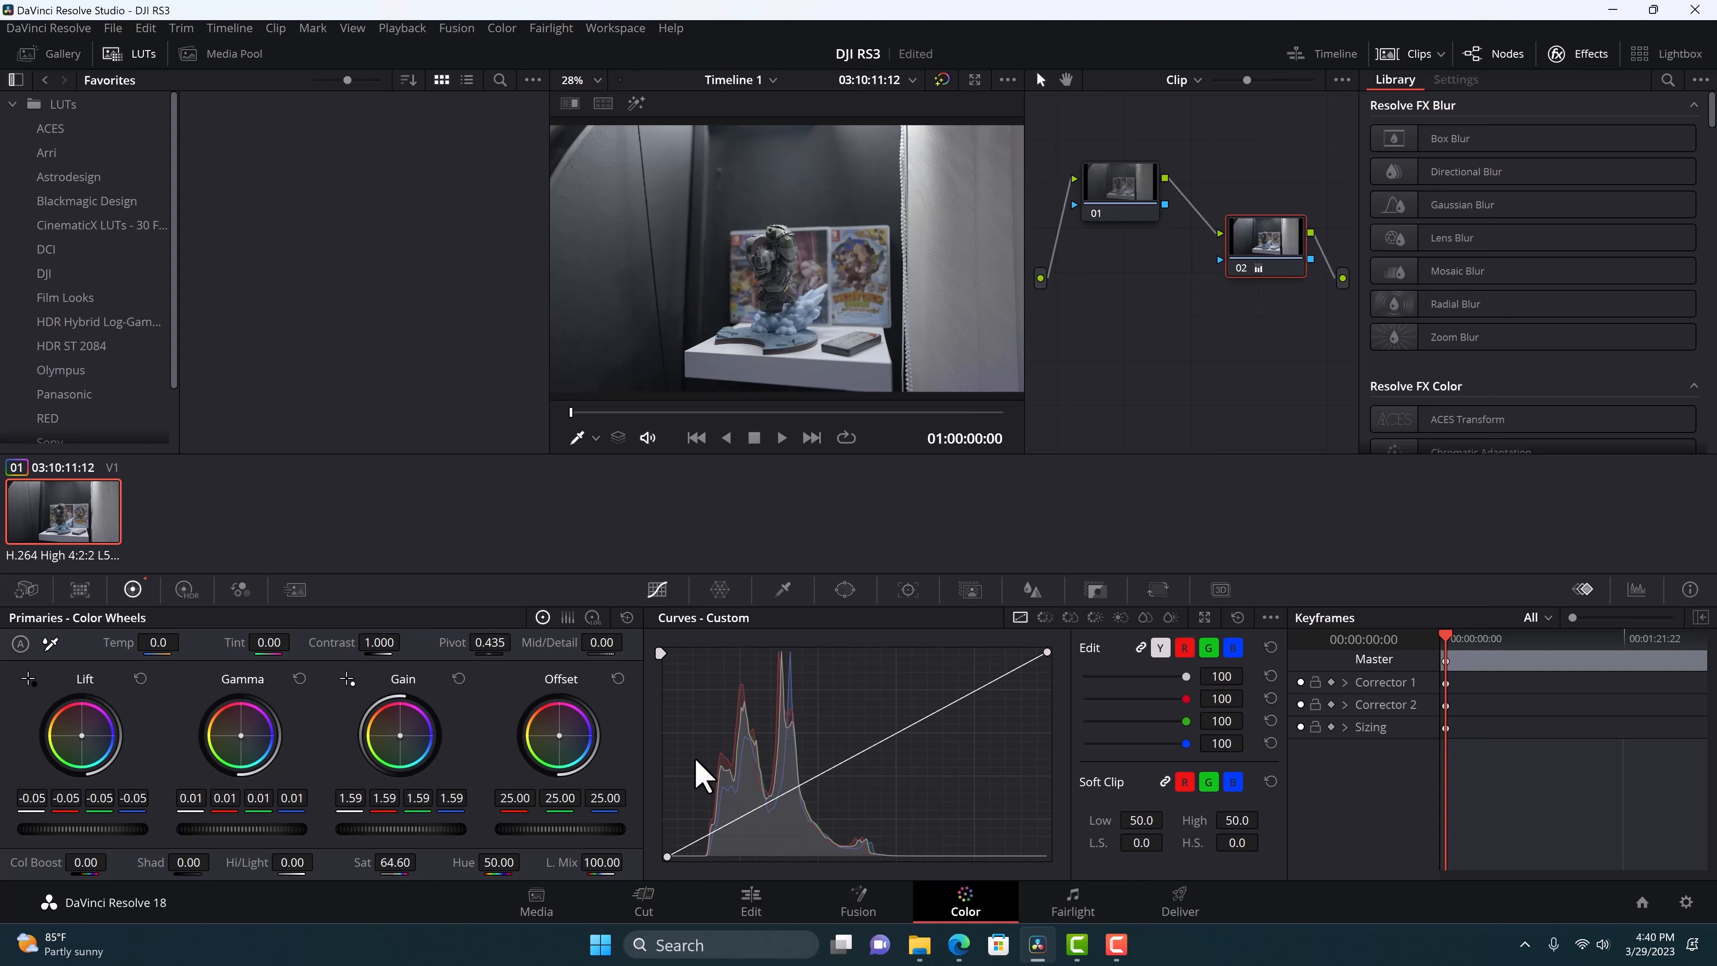
- Save the project and bypass the grade briefly to compare the graded clip with the original footage
{"action": "key", "text": "ctrl+s"}
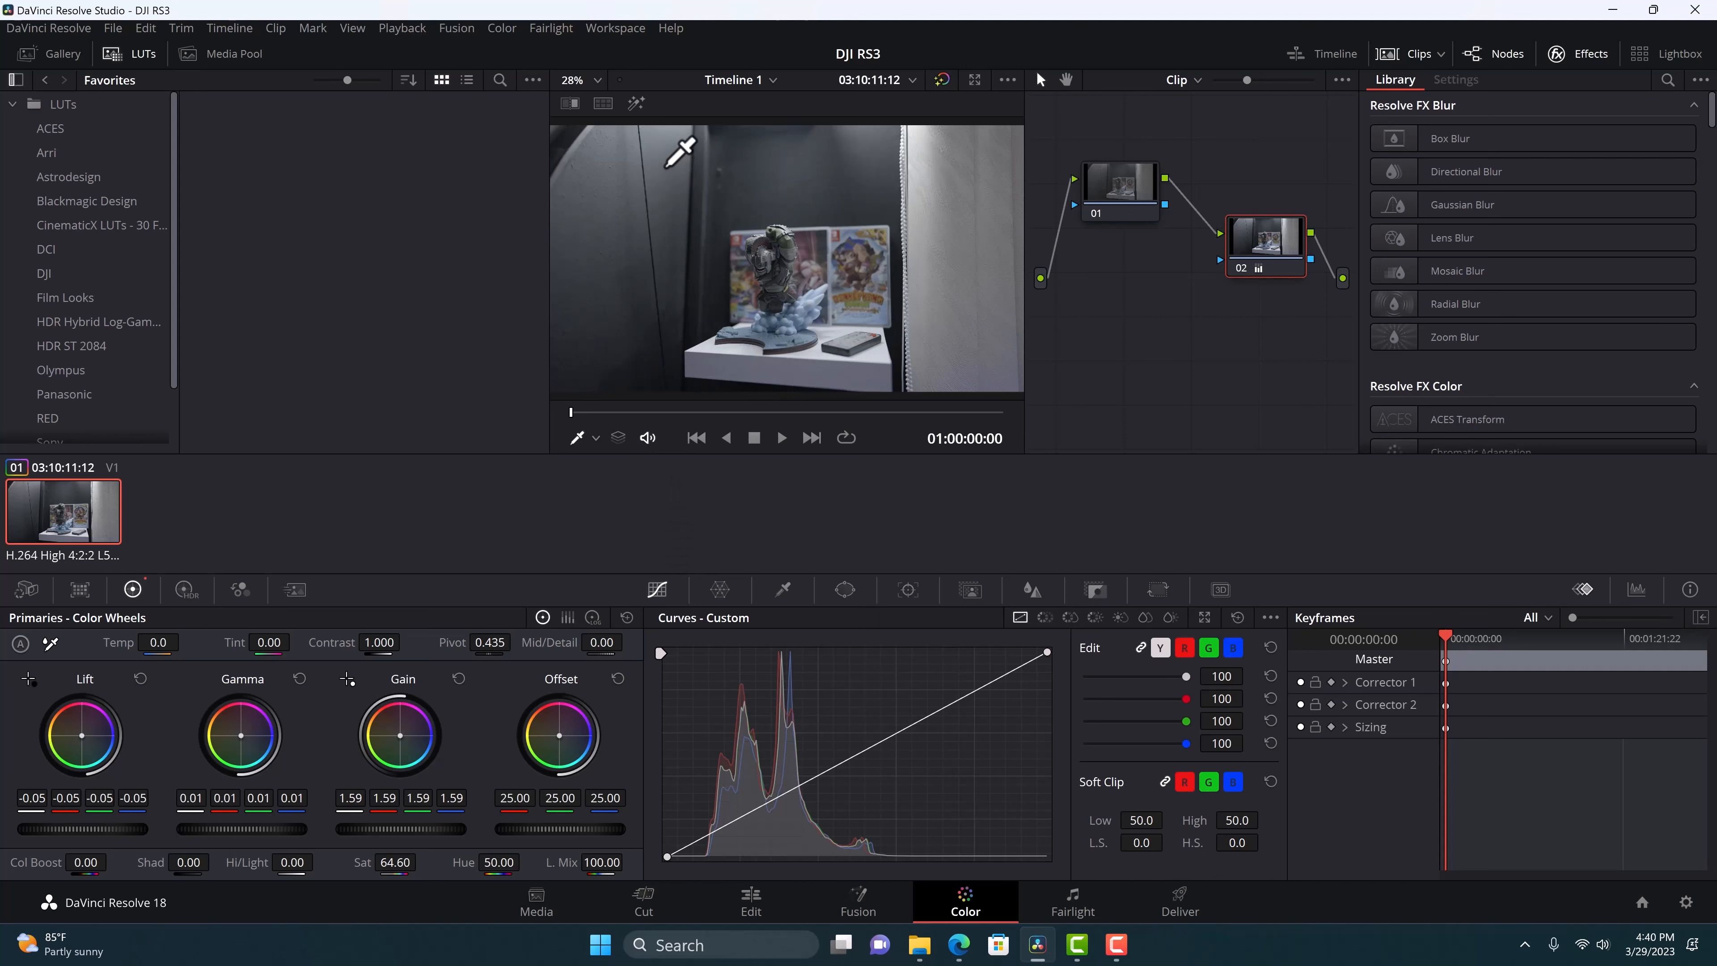
{"action": "left_click", "coordinate": [941, 80]}
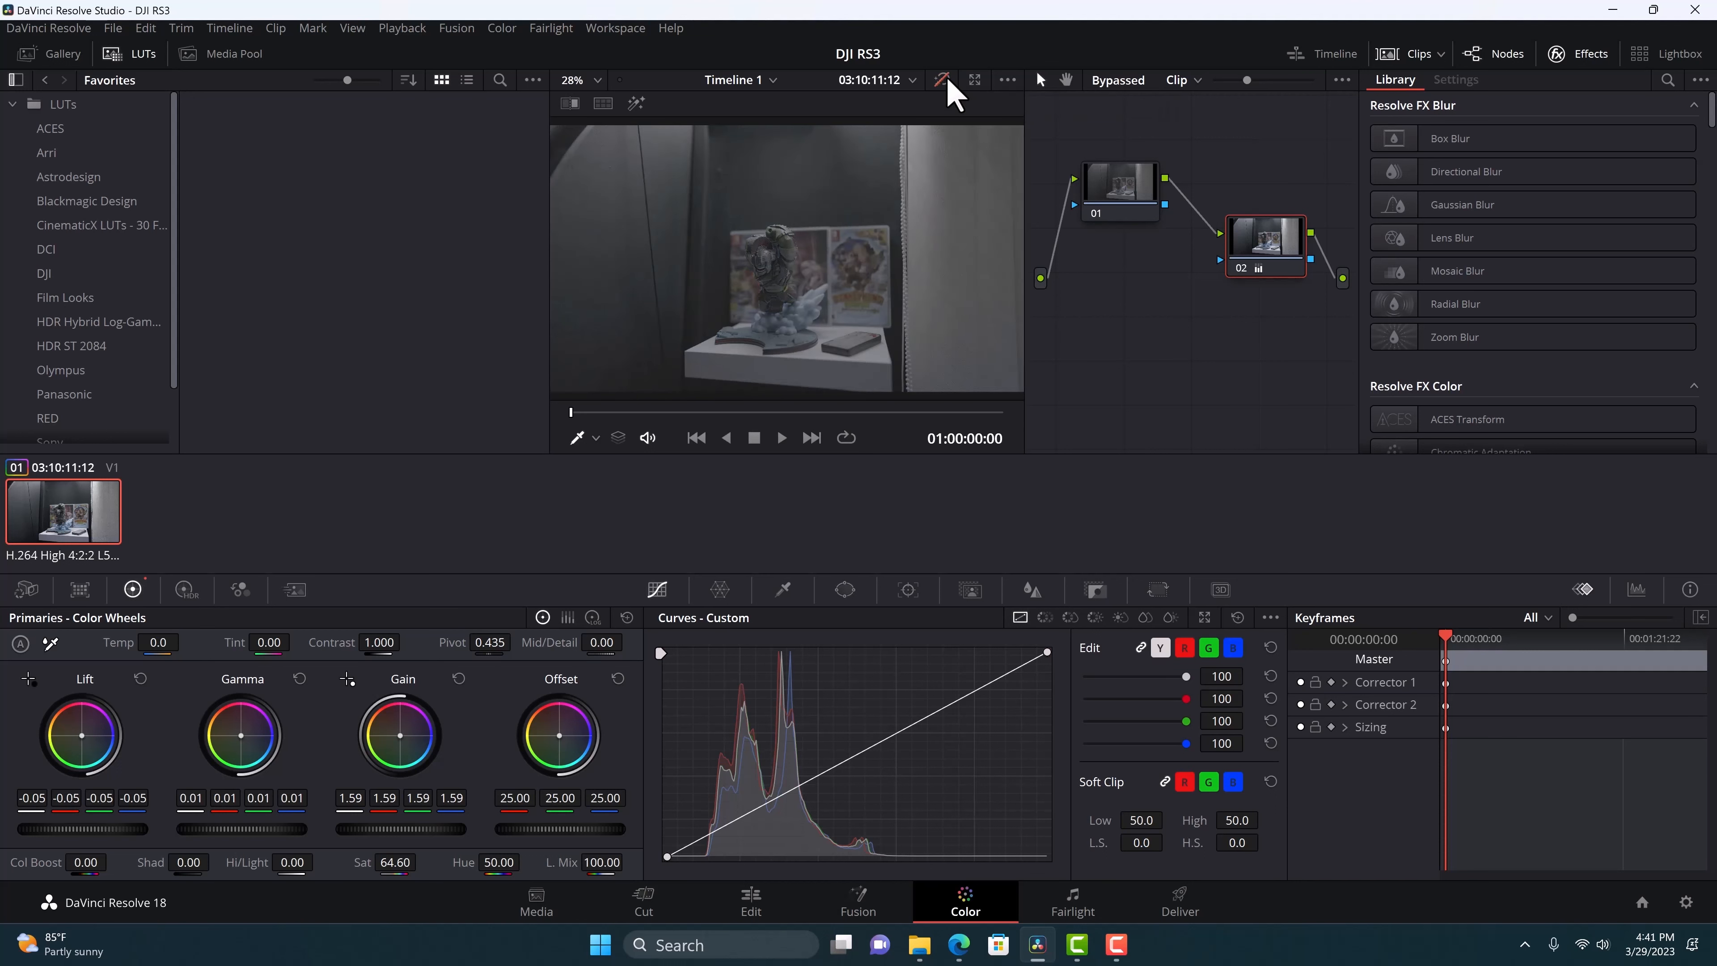
{"action": "left_click", "coordinate": [941, 80]}
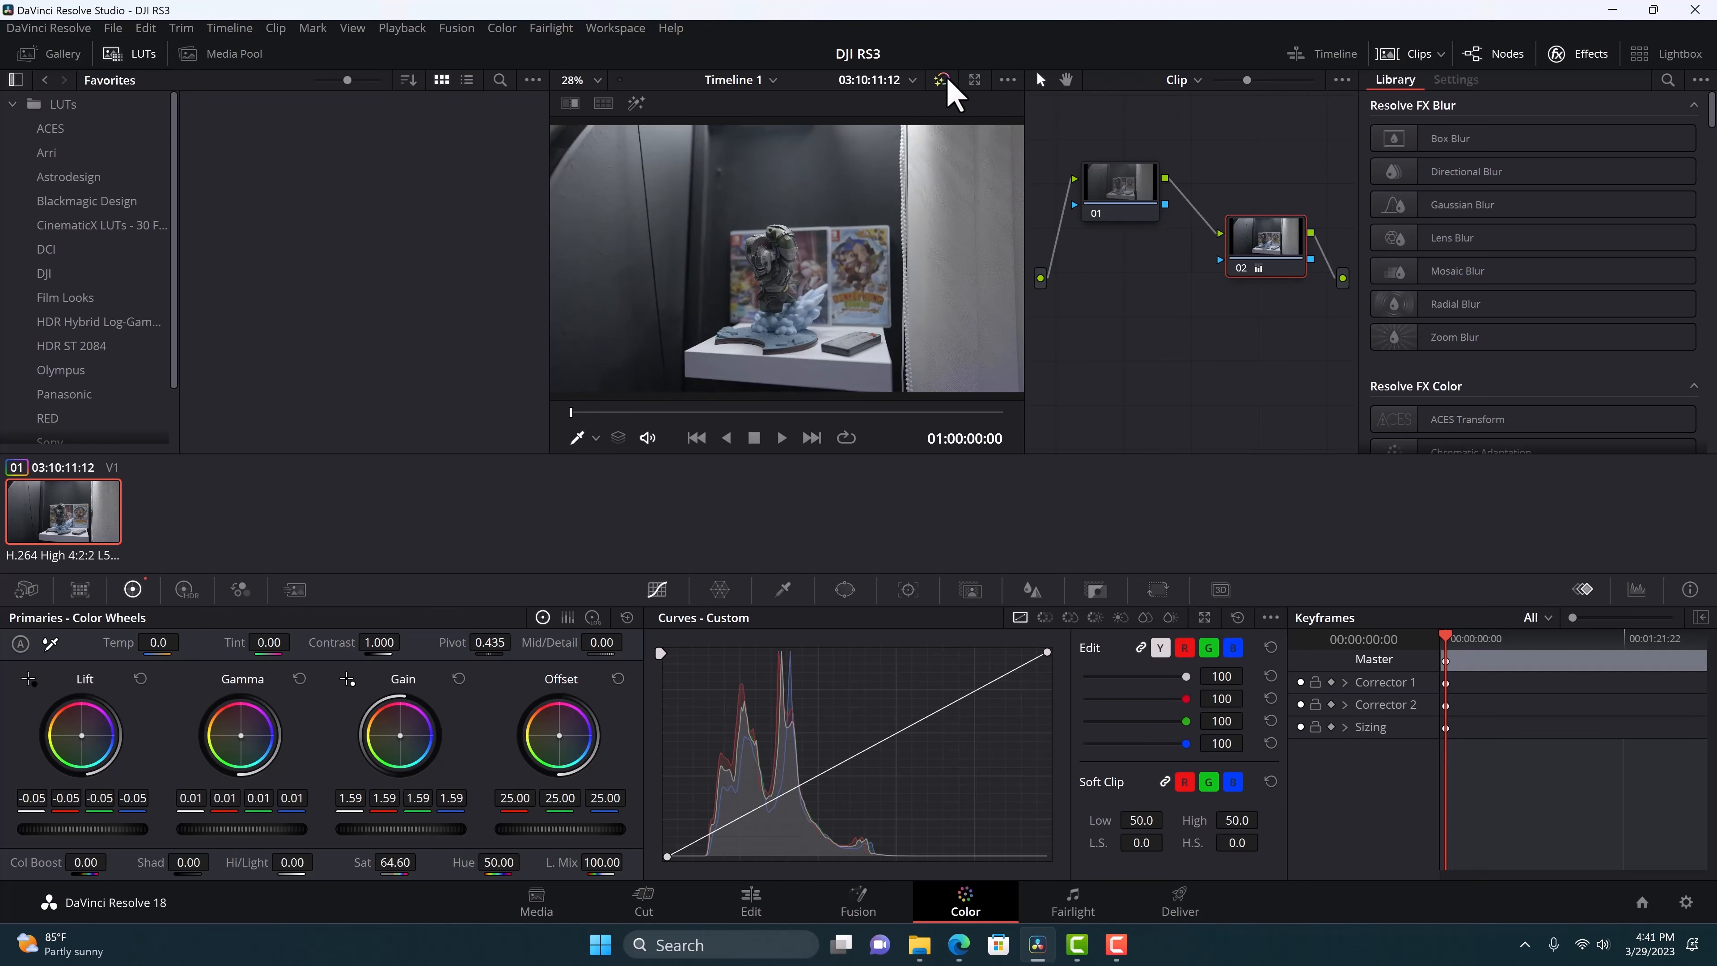